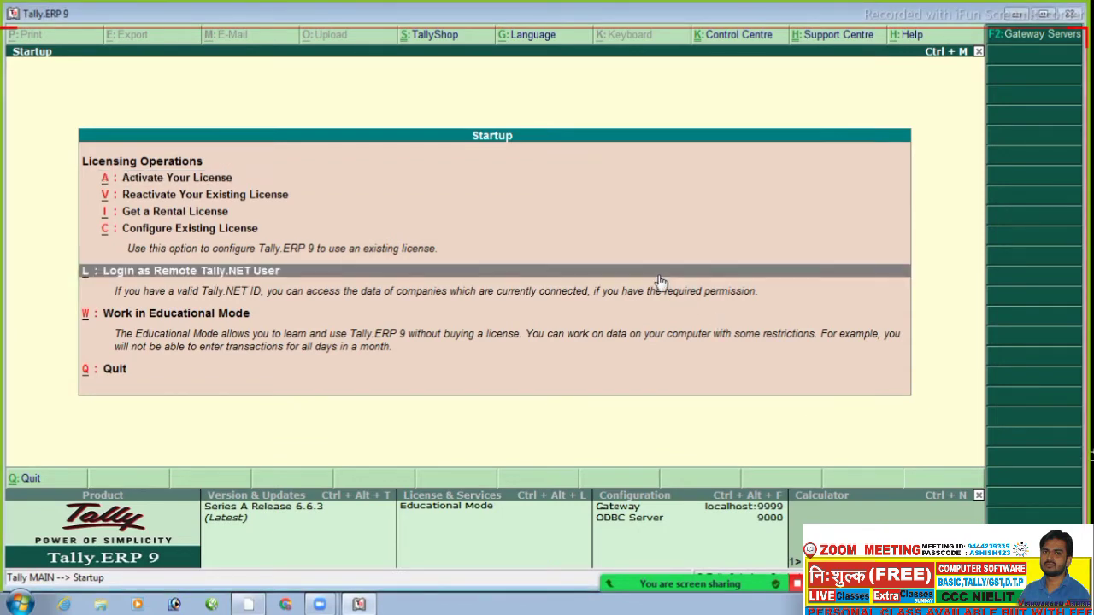
Step: Start working in Educational Mode from the Startup screen
key(Down)
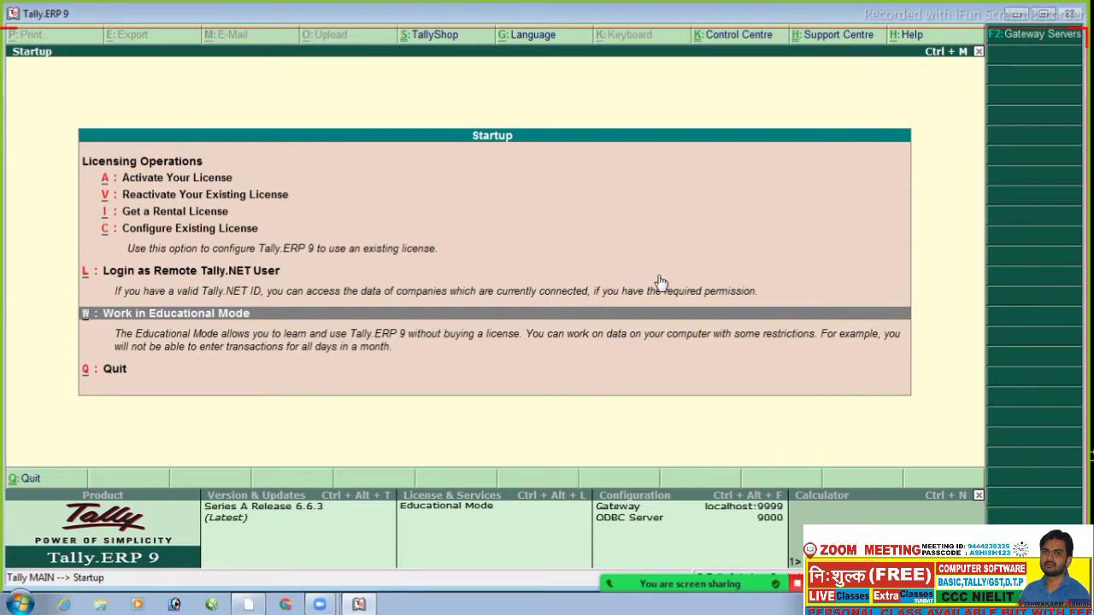
key(Down)
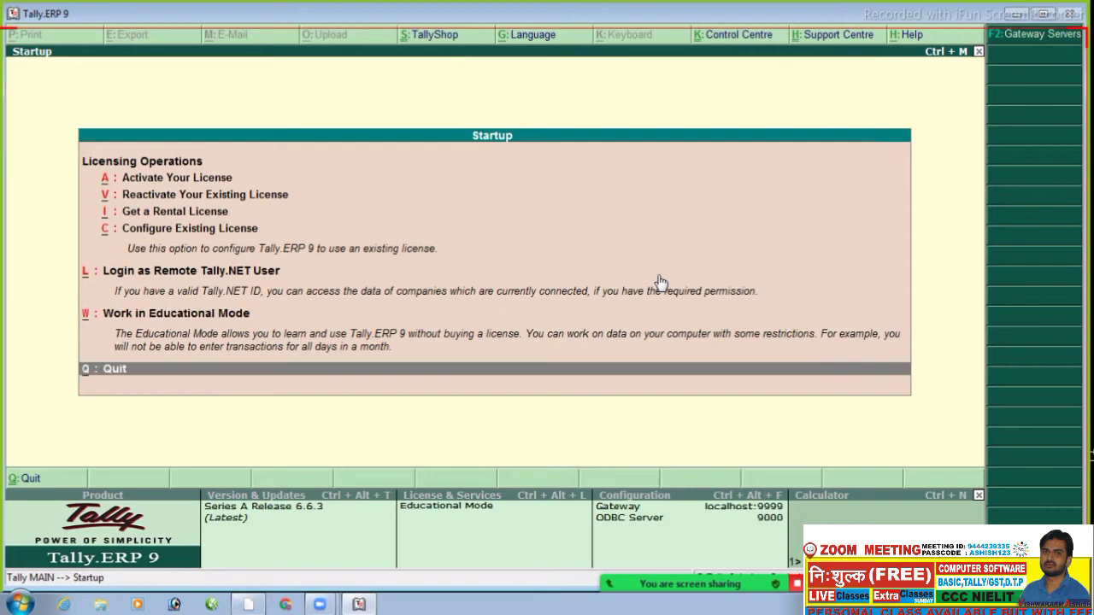
key(Up)
key(Return)
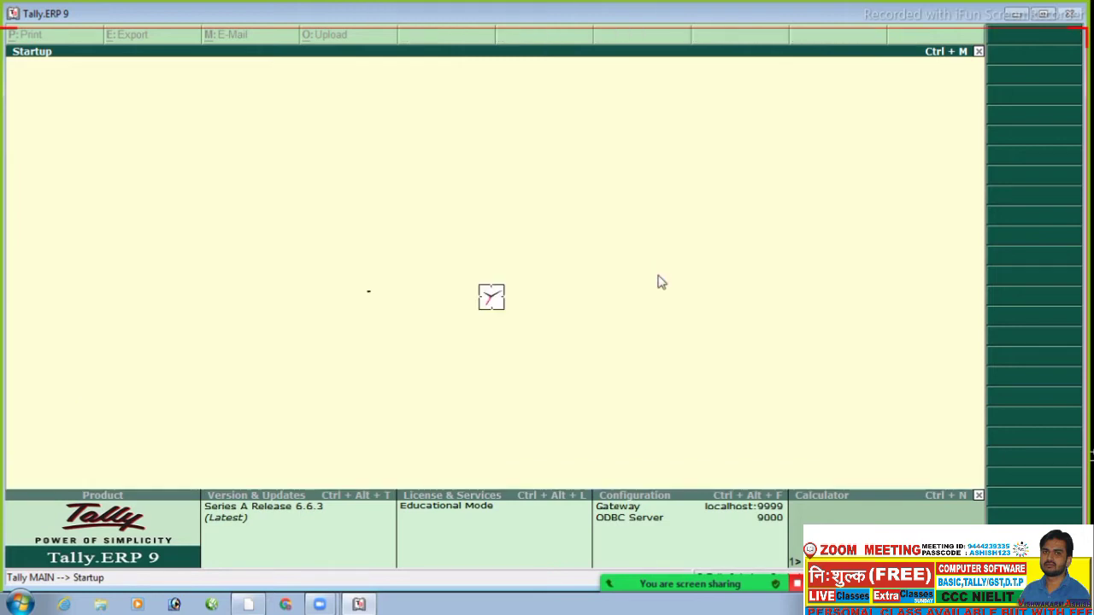
key(Return)
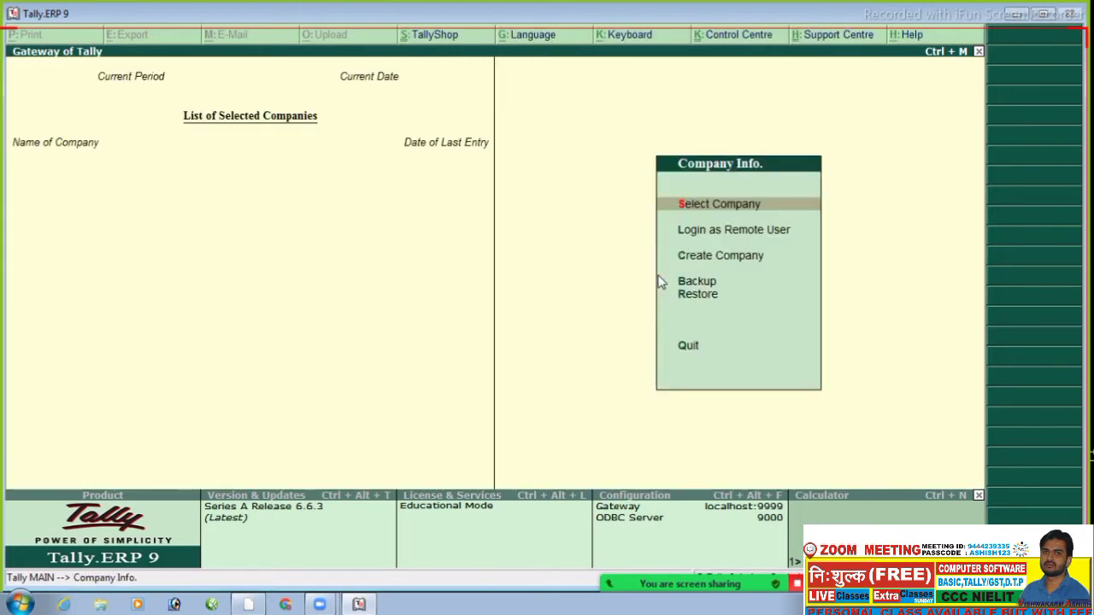
Step: Begin creating a company named H MART, keeping H MART as the mailing name and the address empty
key(Down)
key(Down)
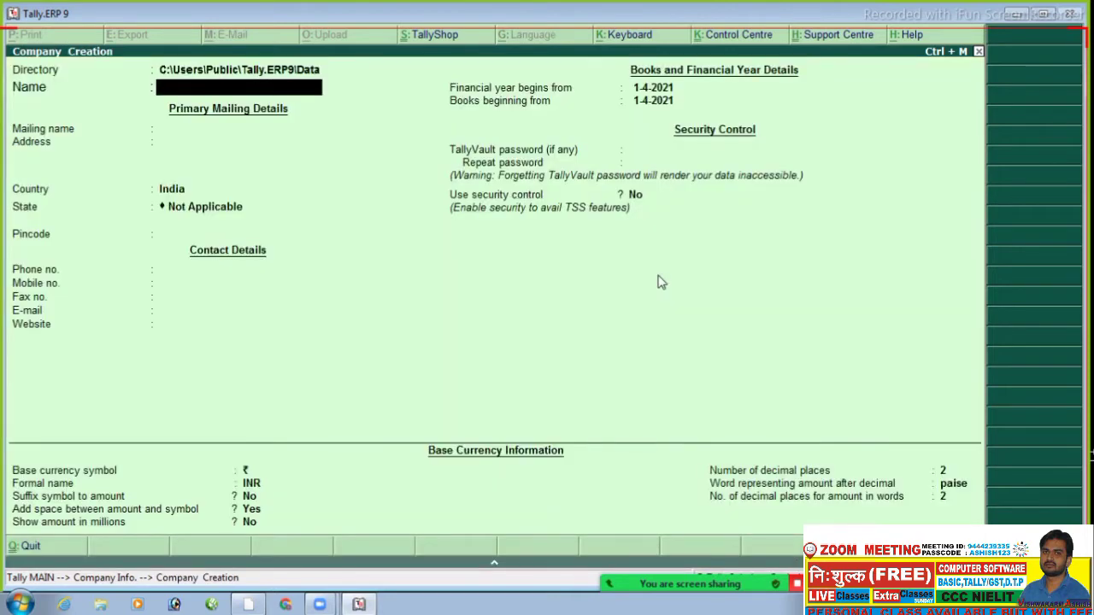
text(H MART)
key(Return)
key(Return)
key(Return)
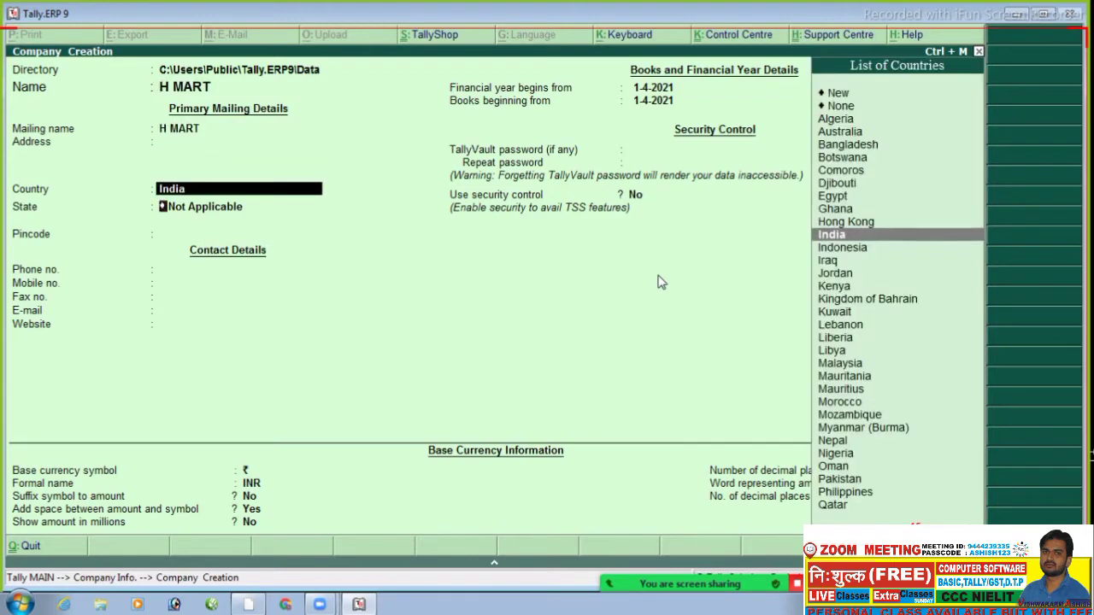
Step: Set the company's country to India and state to Uttar Pradesh, and fill in the pincode
key(Return)
text(UTT)
key(Down)
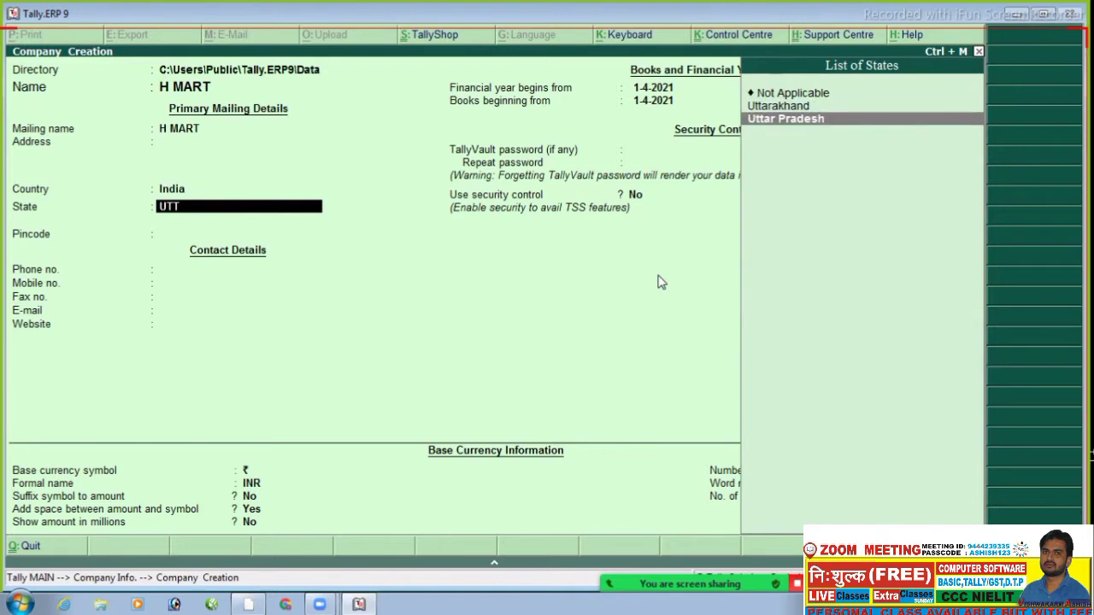
key(Return)
text(208021)
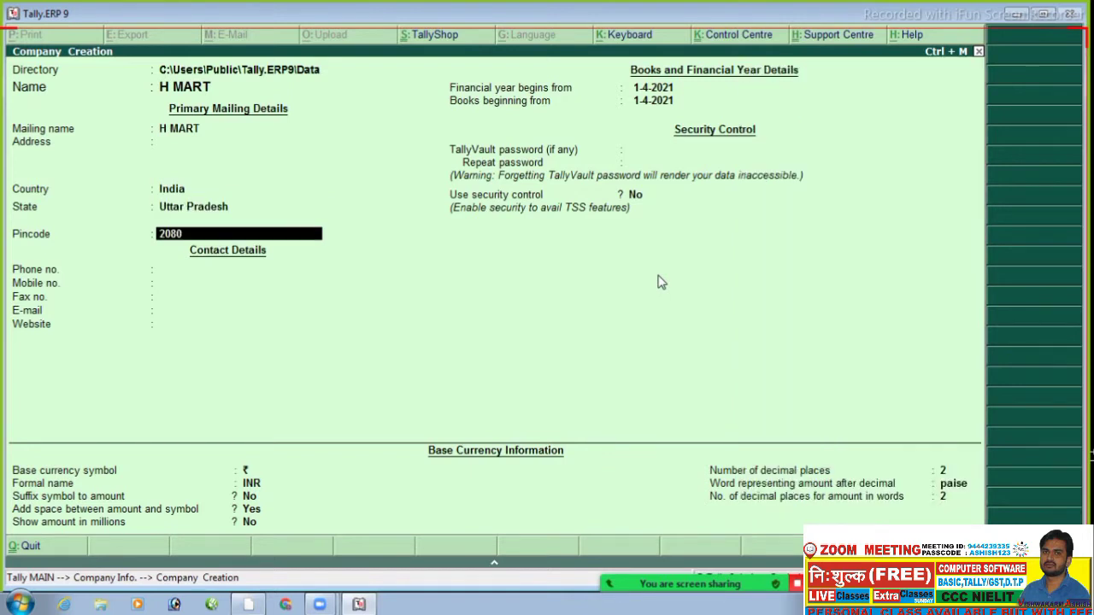
key(Return)
Step: Leave the contact details empty and keep 1-4-2021 as the start of the financial year and the books
key(Return)
key(Return)
key(Return)
key(Return)
key(Return)
key(Return)
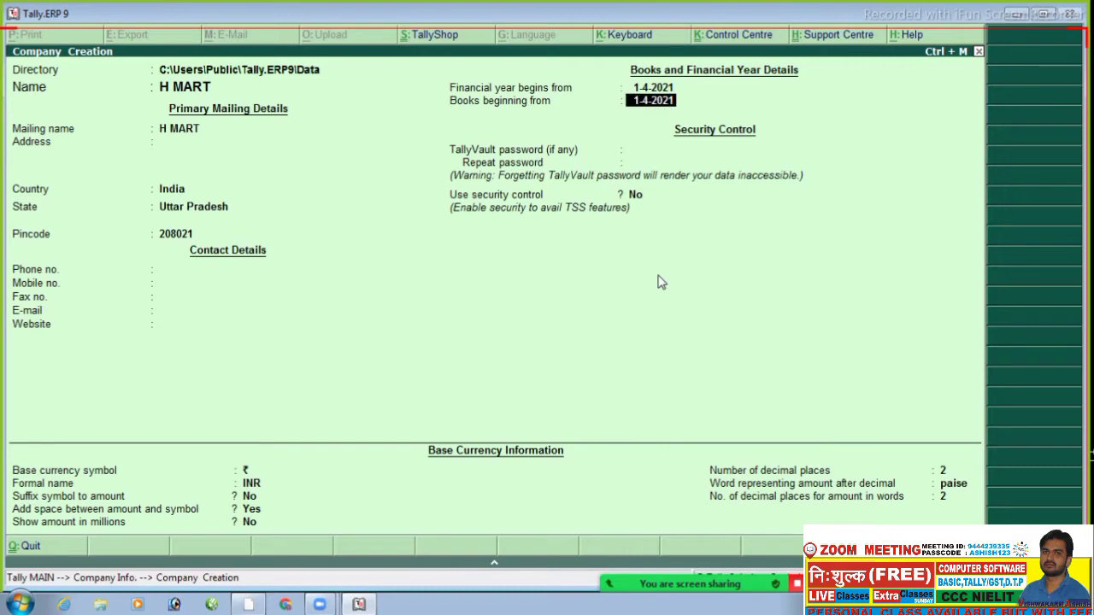
key(Return)
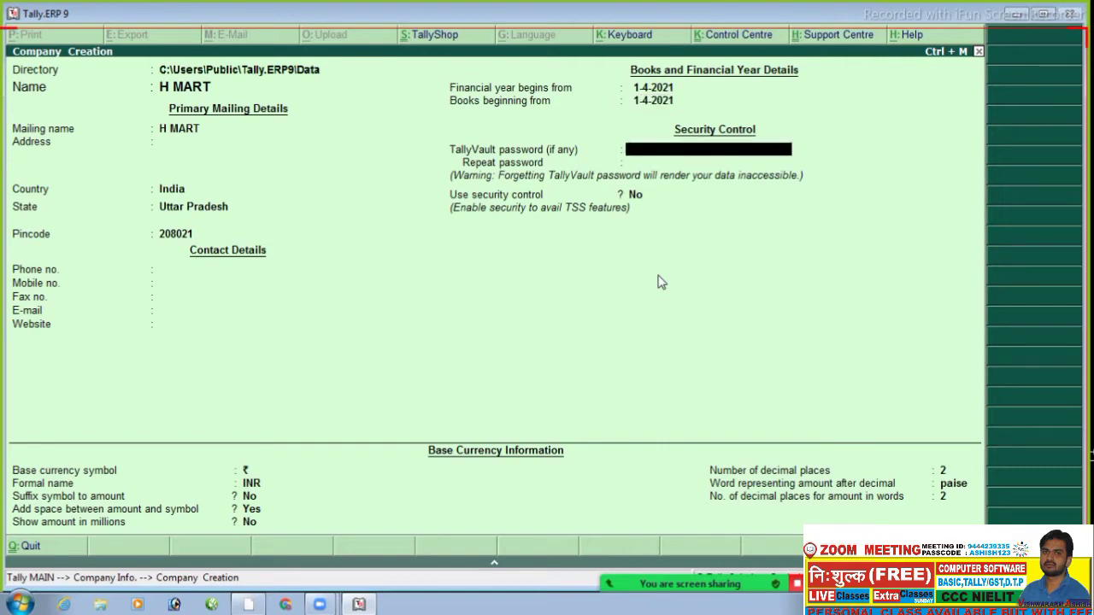
Step: Leave the TallyVault password empty and security control off, keep the default INR currency settings, and create the company
key(Return)
key(Return)
key(Return)
key(Return)
key(Return)
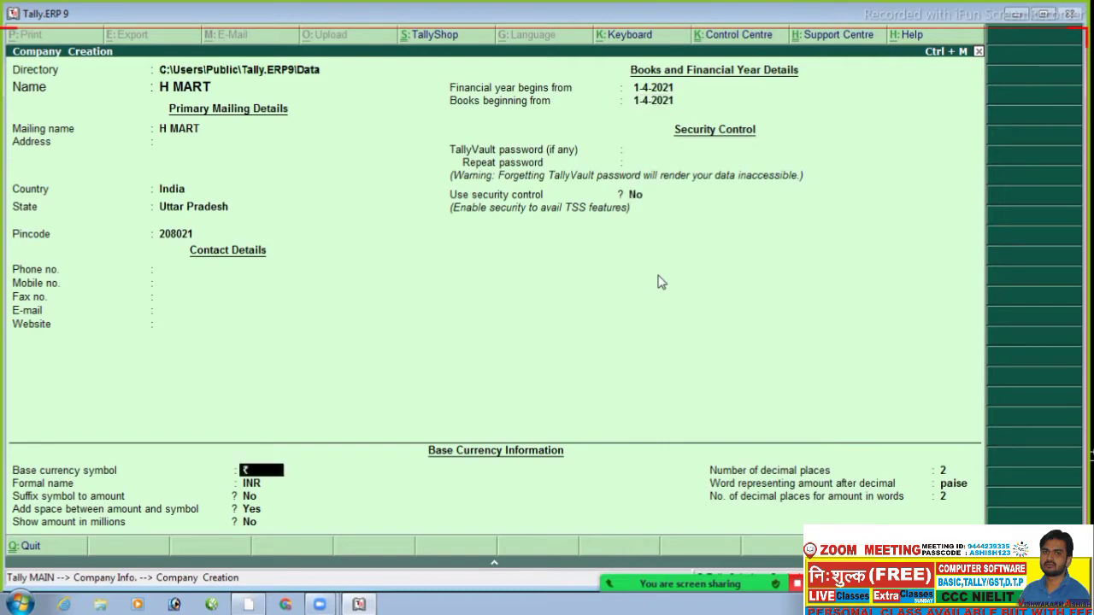
key(Return)
key(Return)
key(Return)
key(Return)
key(Return)
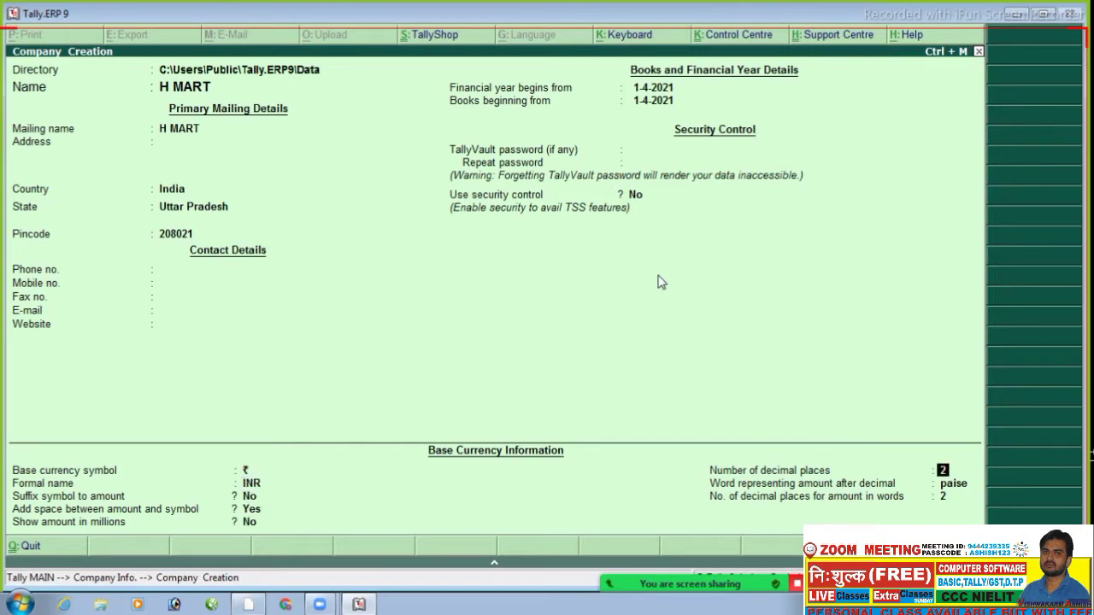
key(Return)
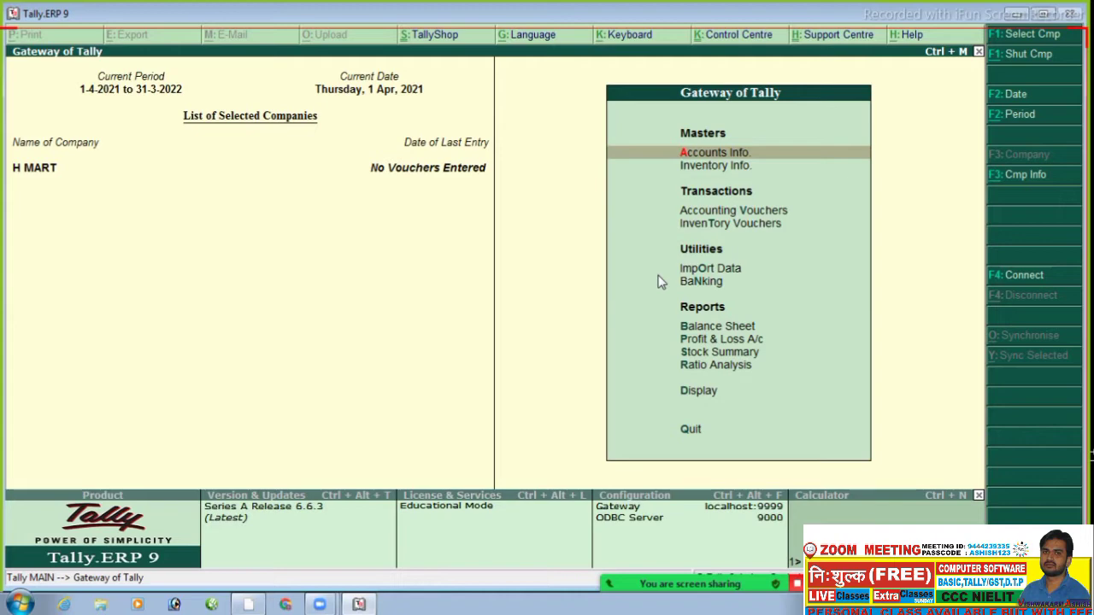
Step: Set Enable company logo to Yes in H MART's accounting features, leaving the other options at their defaults
key(F11)
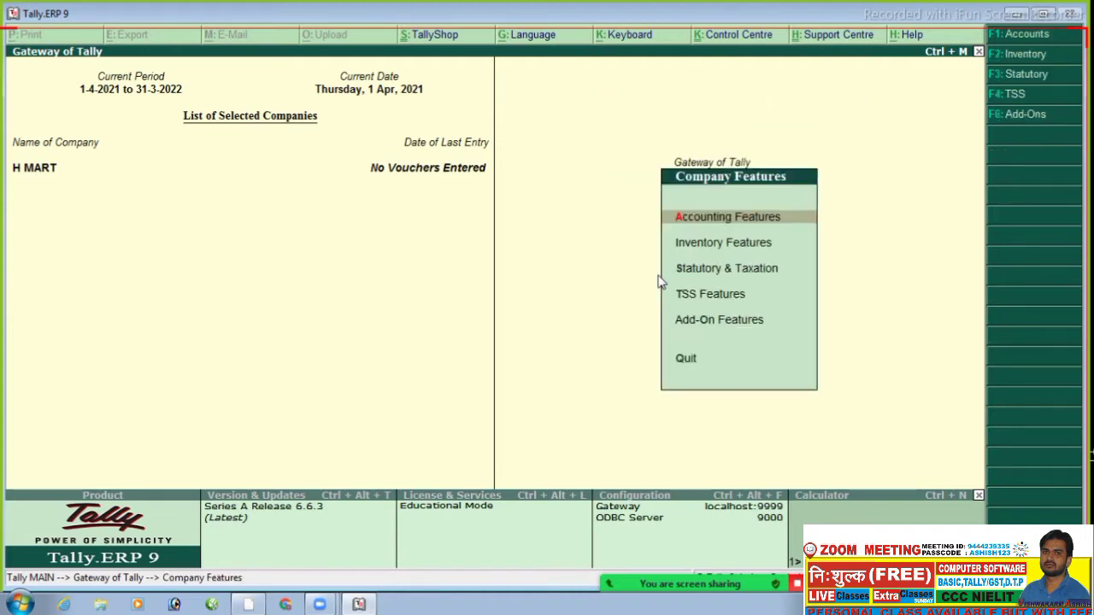
key(Return)
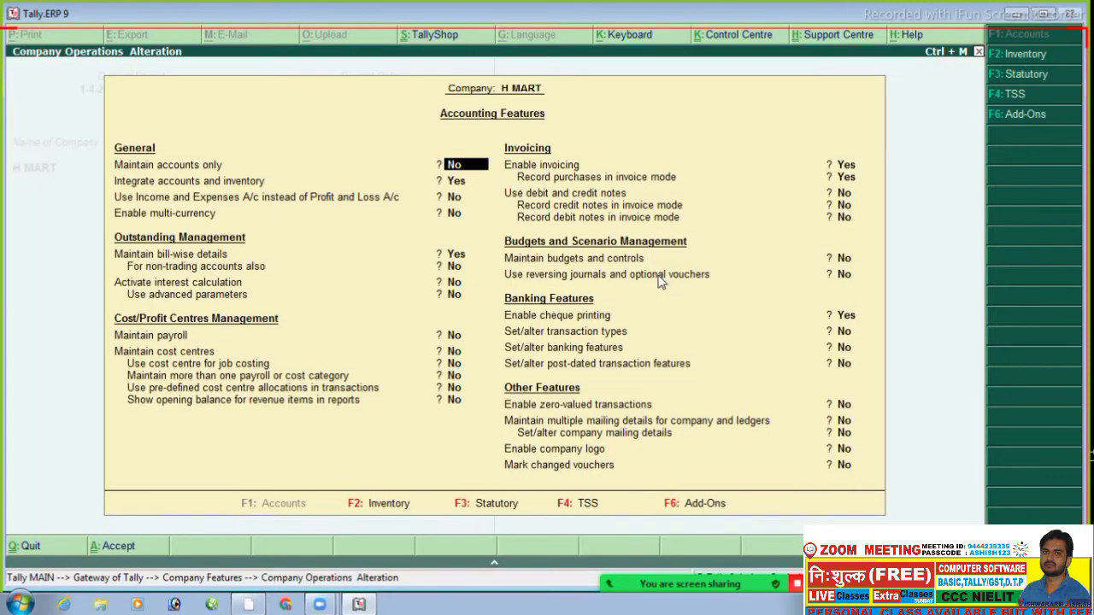
key(Return)
key(Return)
key(Return)
key(Return)
key(Return)
key(Return)
key(Return)
key(Return)
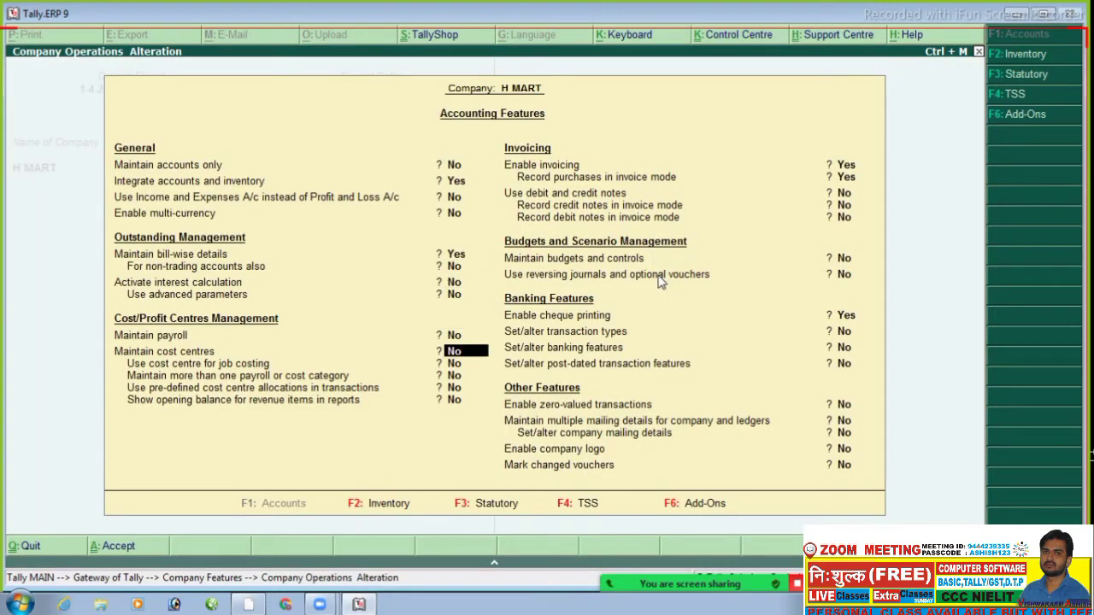
key(Return)
key(Return)
key(Return)
key(Return)
key(Return)
key(Return)
key(Return)
key(Return)
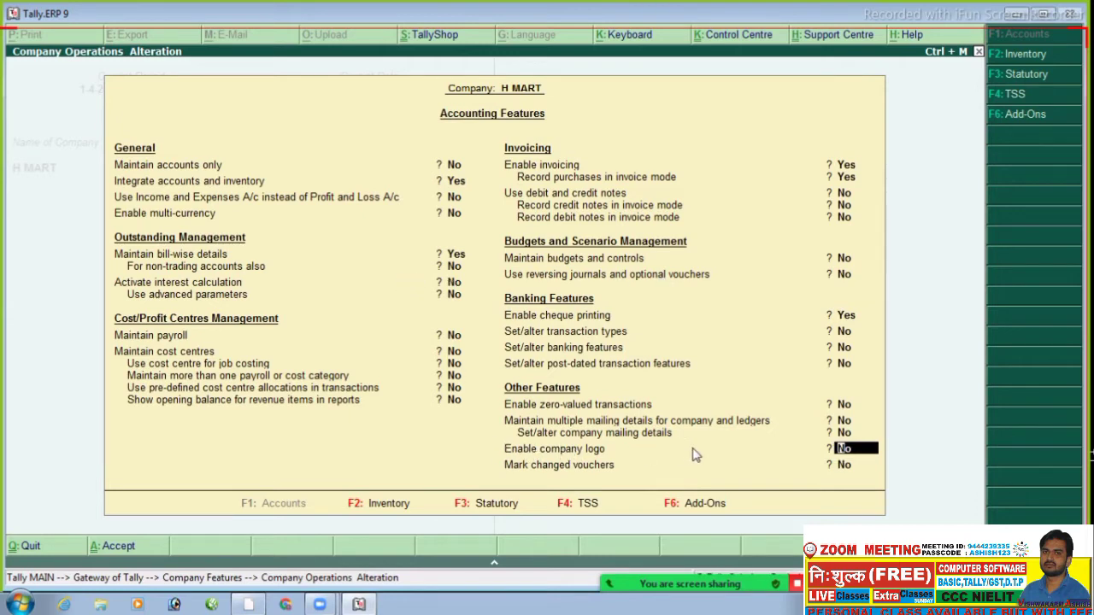
text(y)
key(Return)
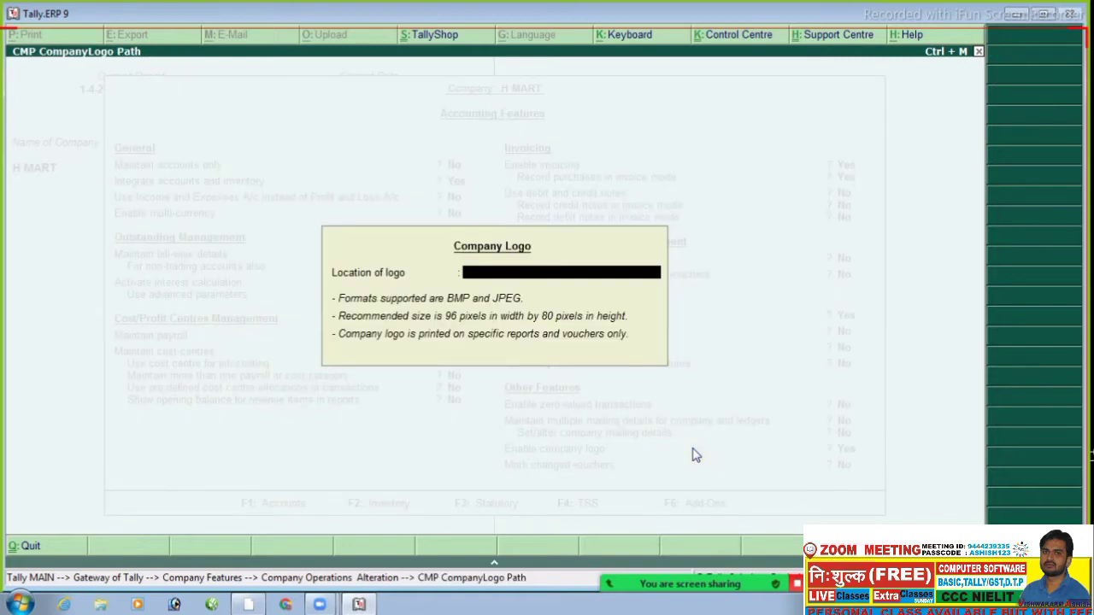
Step: Minimize Tally and launch Paint by running MSPAINT
click(1018, 16)
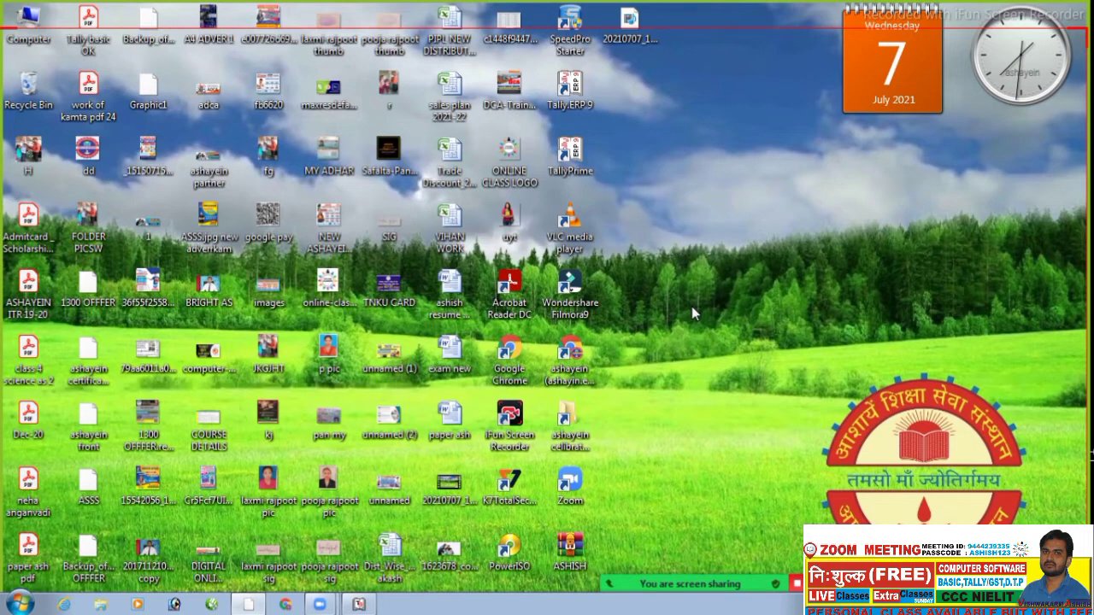
key(super+r)
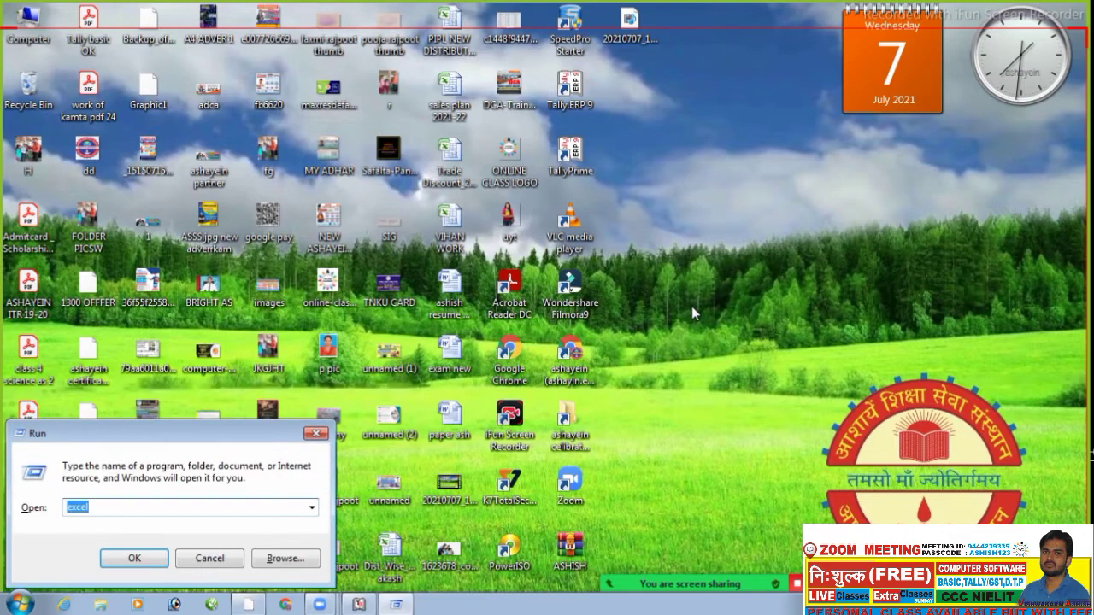
text(M)
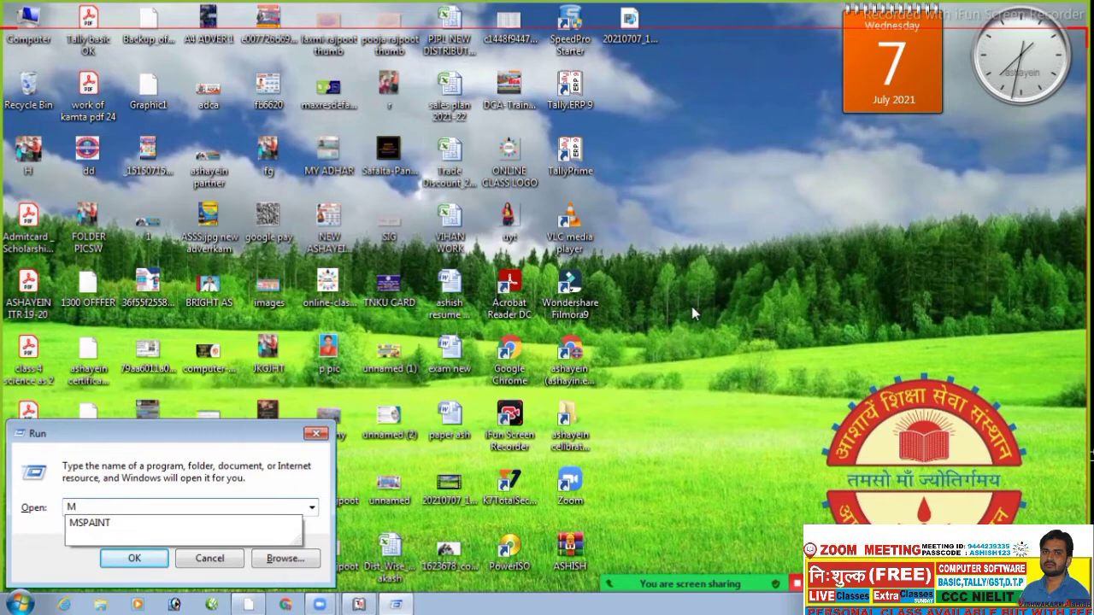
text(SPAINT)
key(Return)
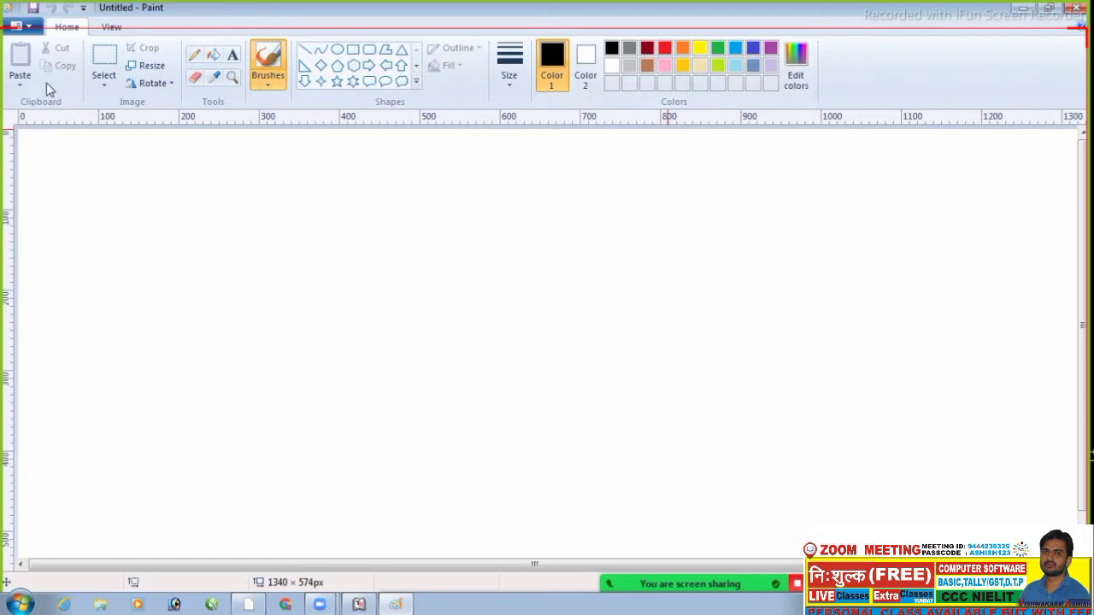
Step: Paste the picture "LOGO ASHAYEIN PNG HD ok" from drive D's "ashayein celibrate jayanti & quet all" folder, and close Paint without saving
click(20, 83)
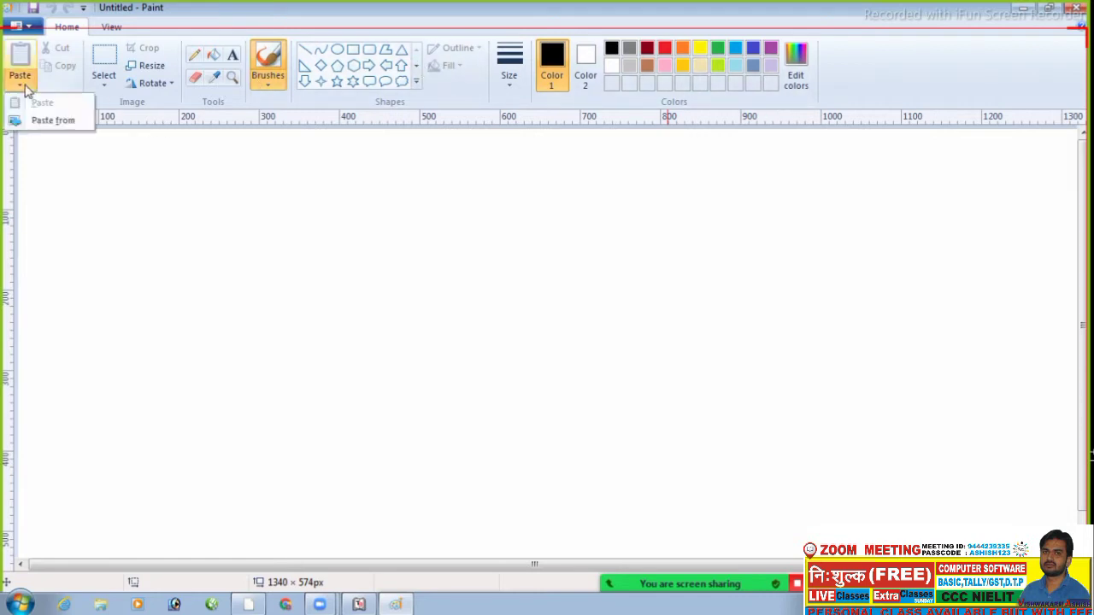
click(51, 122)
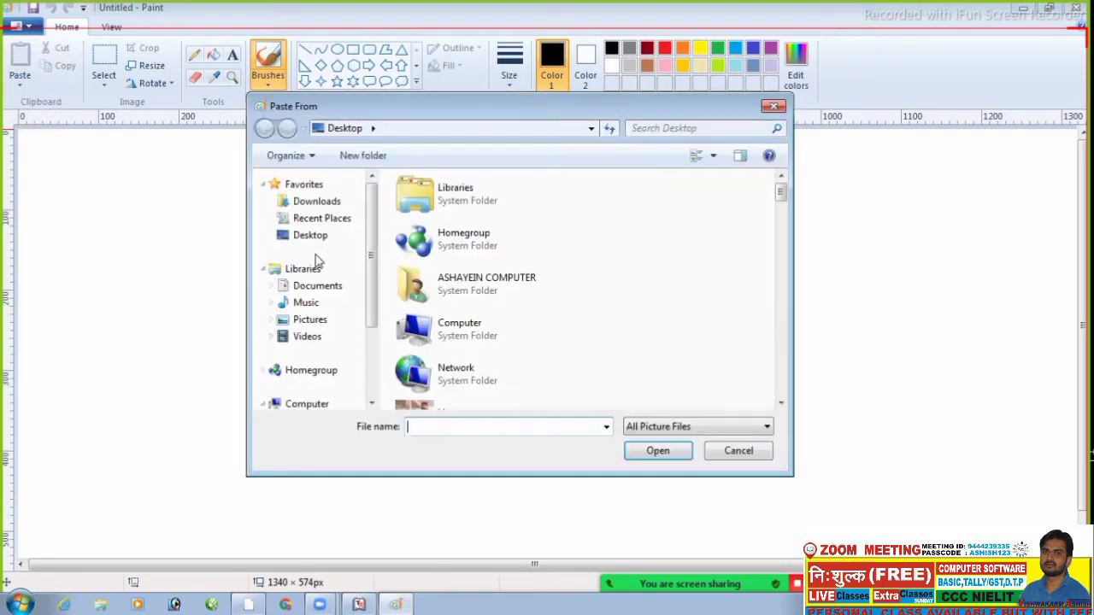
click(314, 406)
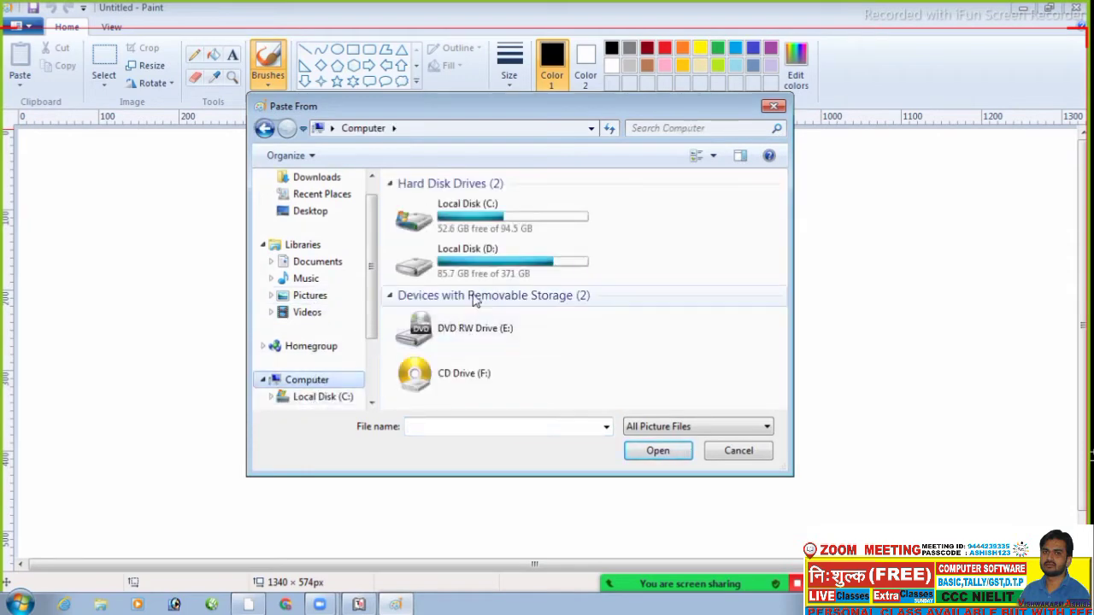
double_click(477, 275)
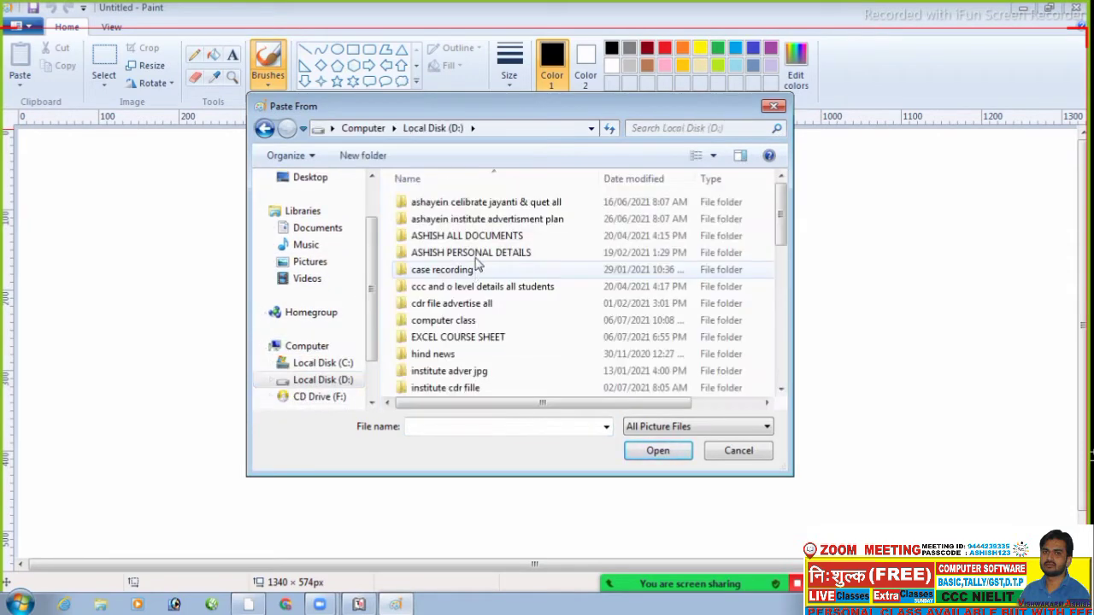
double_click(463, 210)
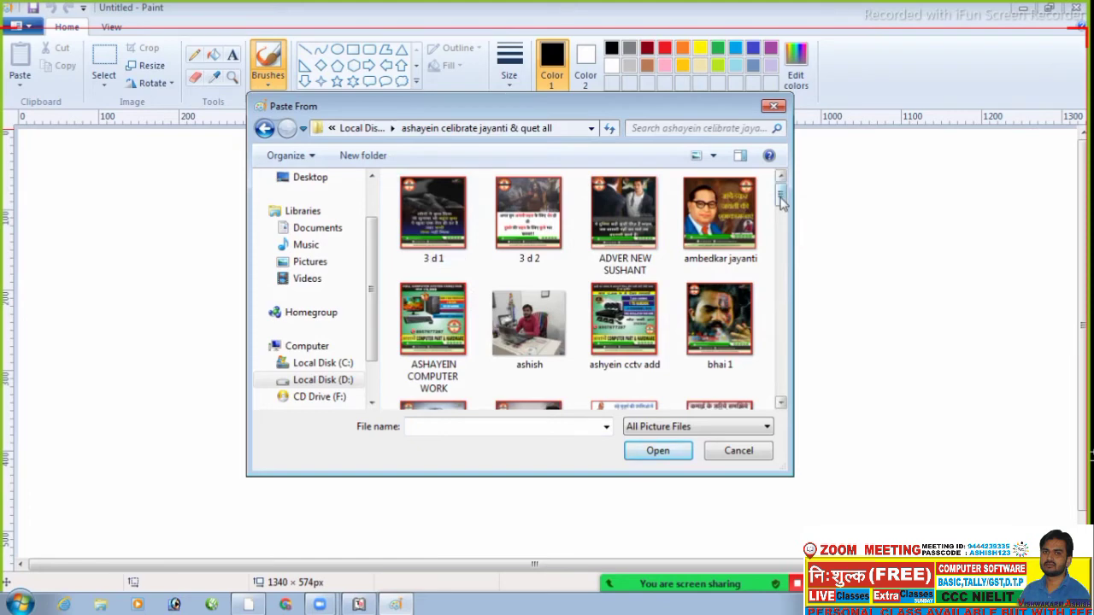
drag(779, 195, 781, 248)
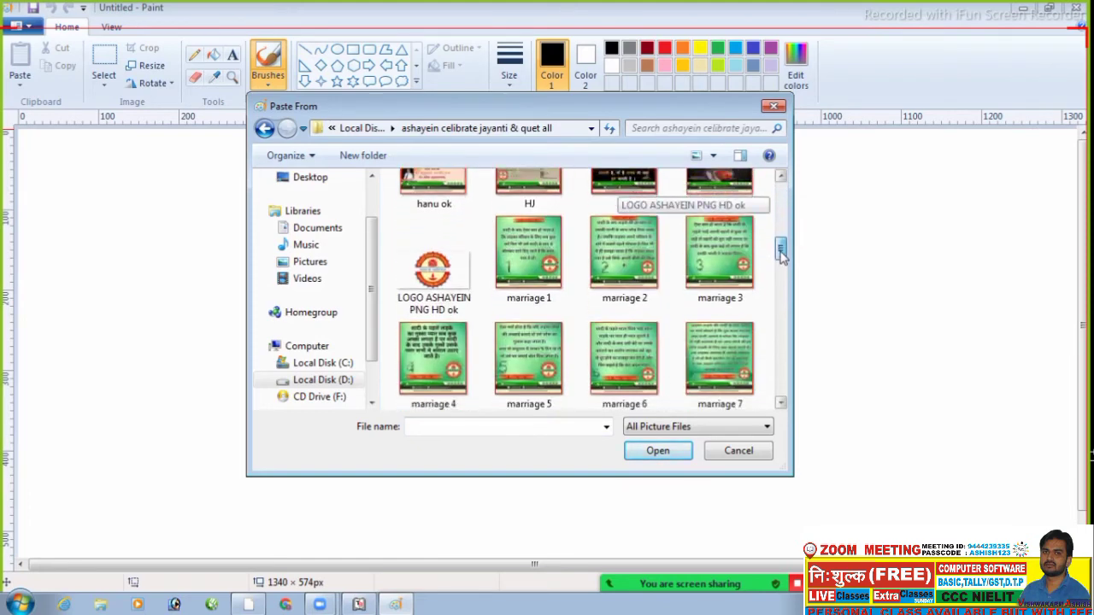
click(452, 269)
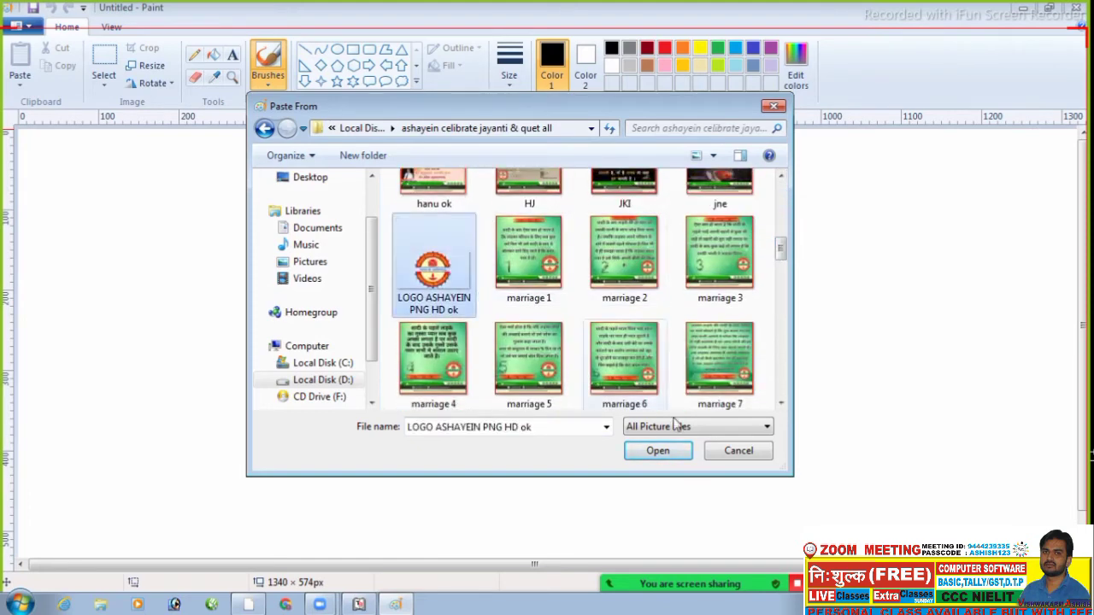
click(646, 459)
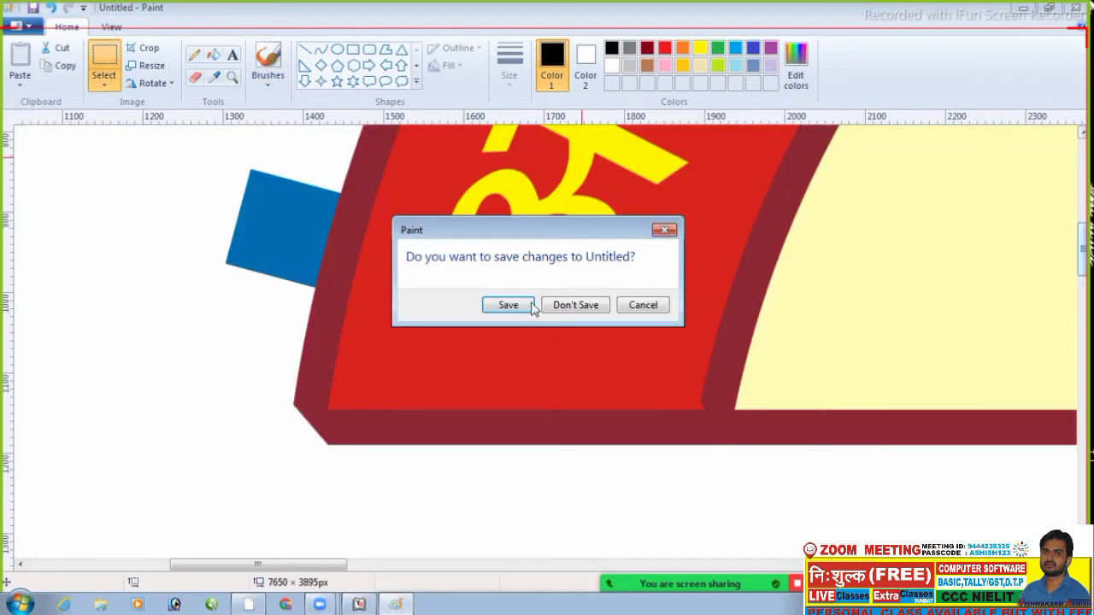
click(570, 306)
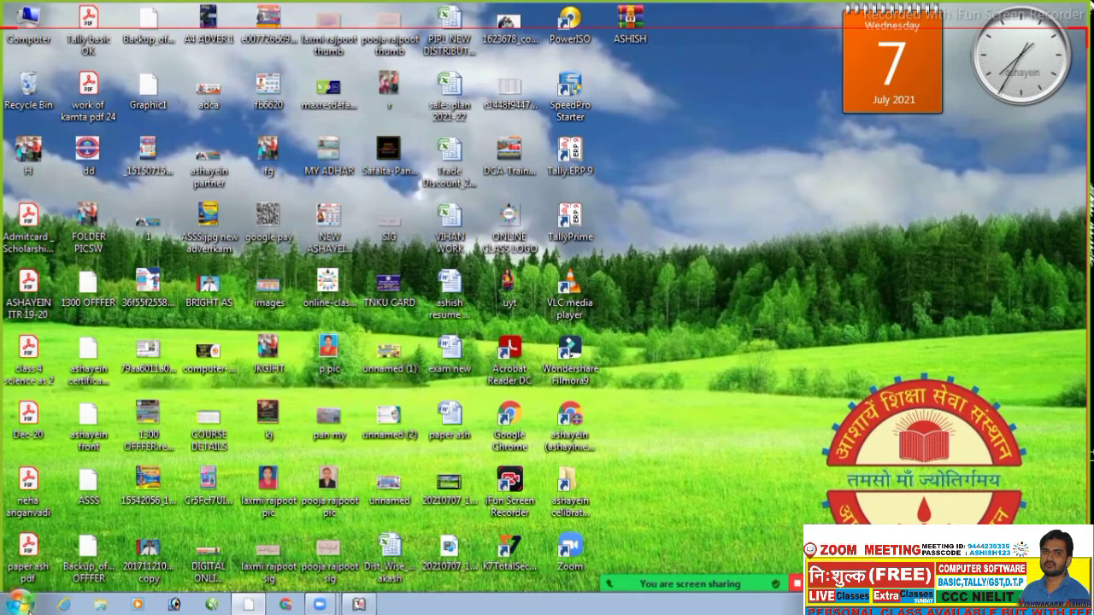
Step: Reopen Paint and paste the picture "WhatsApp Image 2021-04-12 at 6.24.59 PM (2)" from the "ashayein celibrate jayanti & quet all" folder
right_click(741, 133)
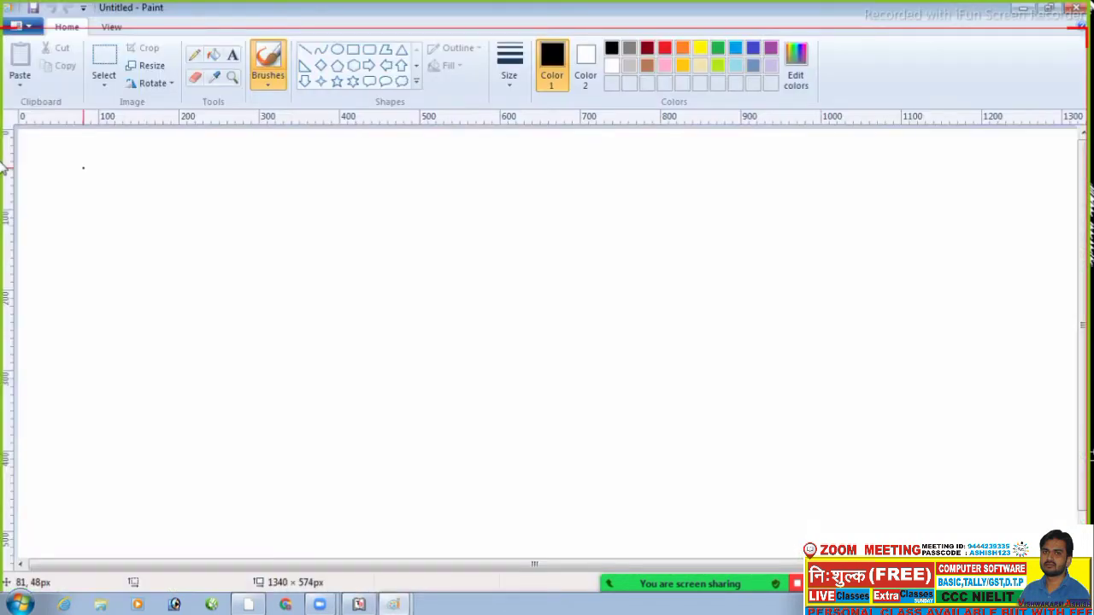
click(18, 83)
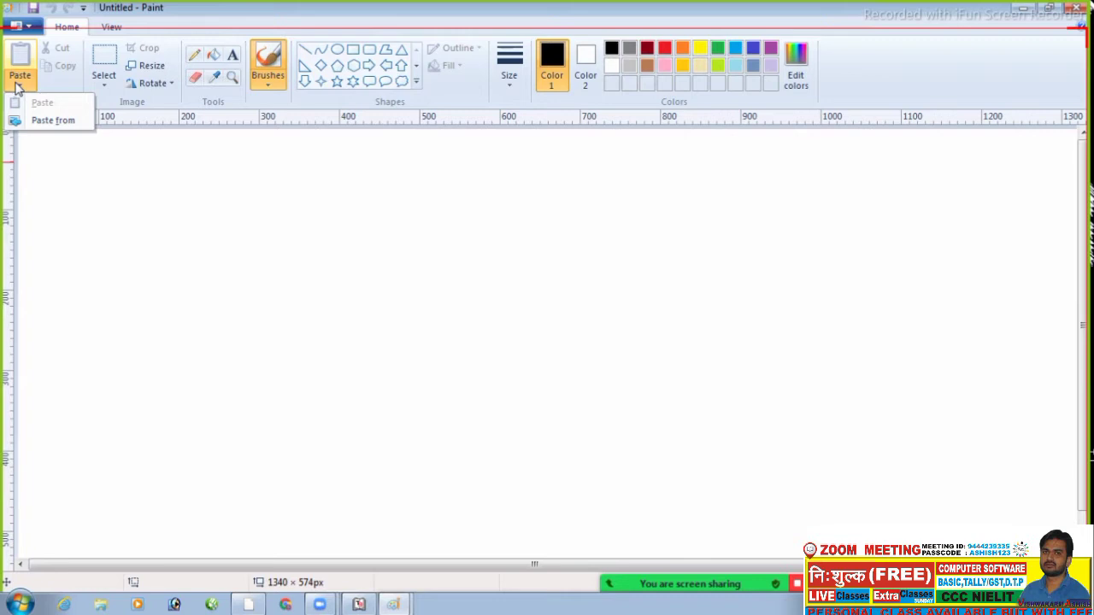
click(53, 120)
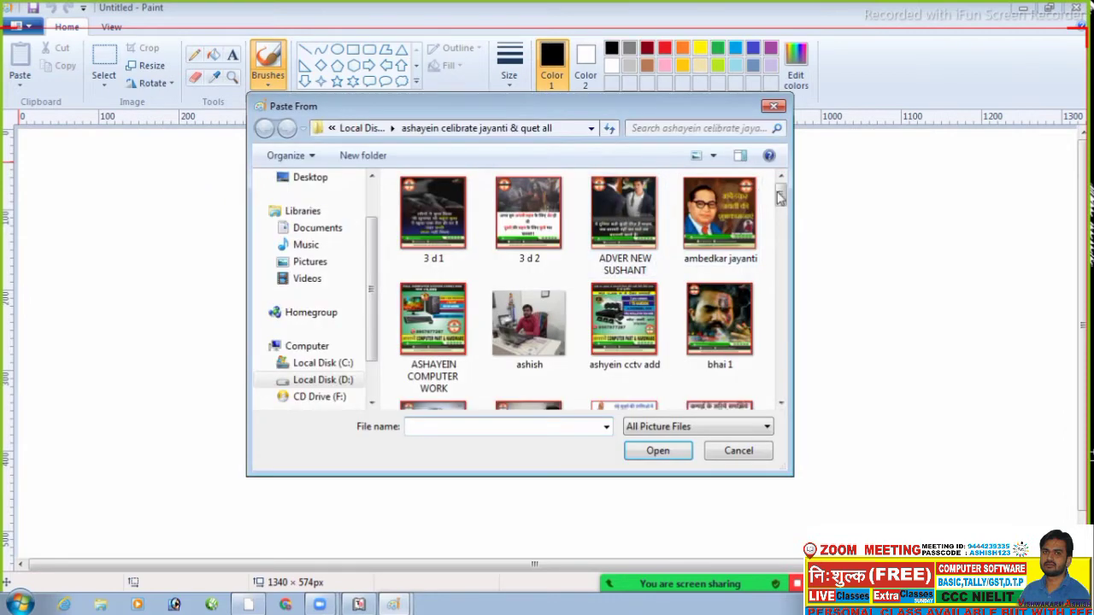
drag(780, 198, 783, 241)
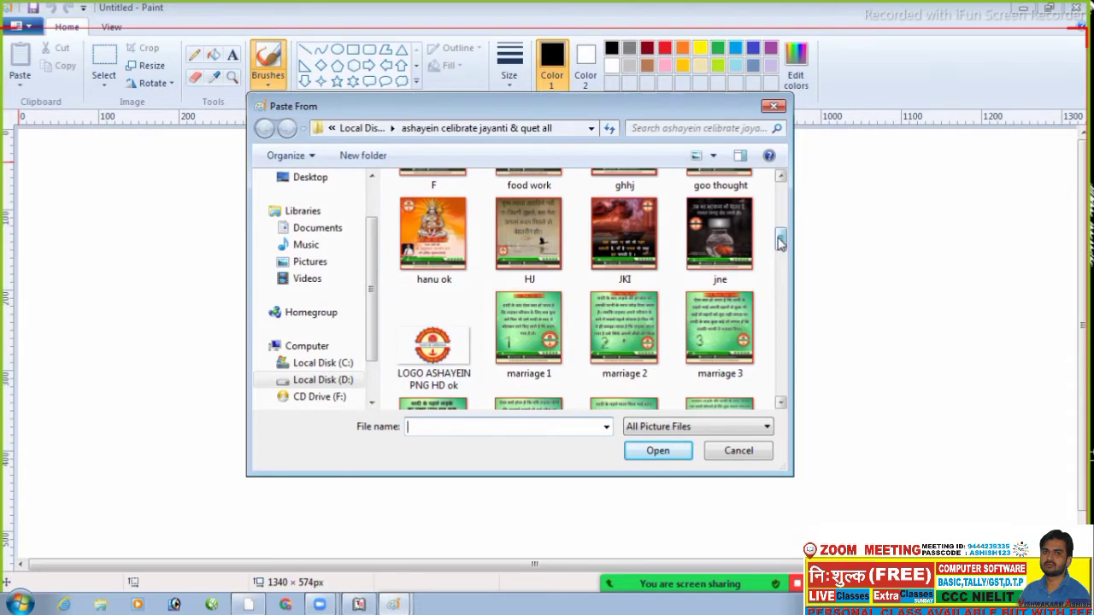
drag(781, 239, 784, 398)
click(720, 231)
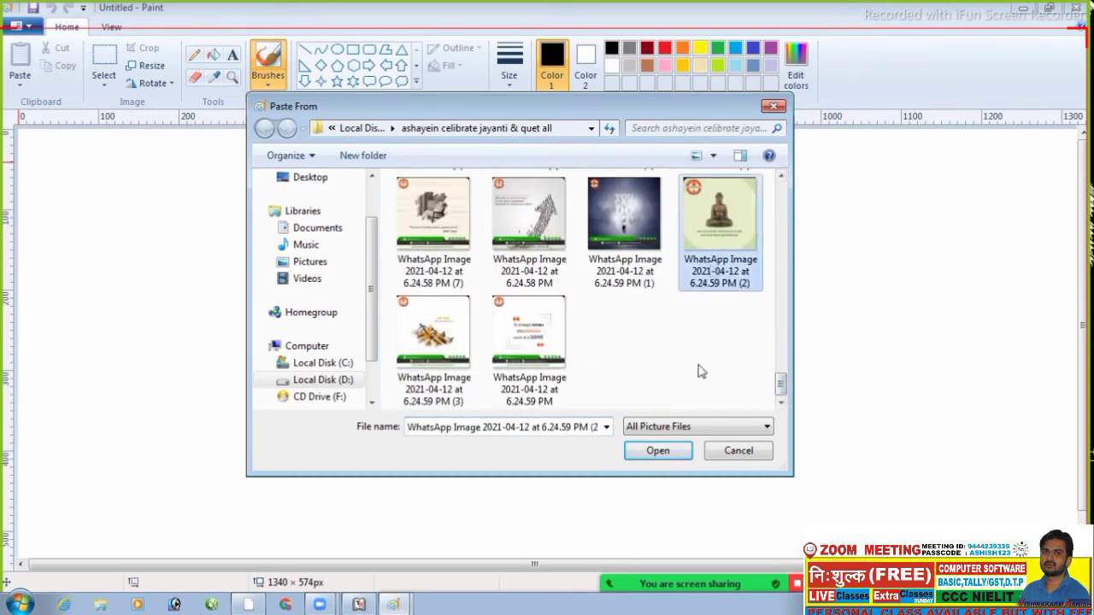
click(659, 451)
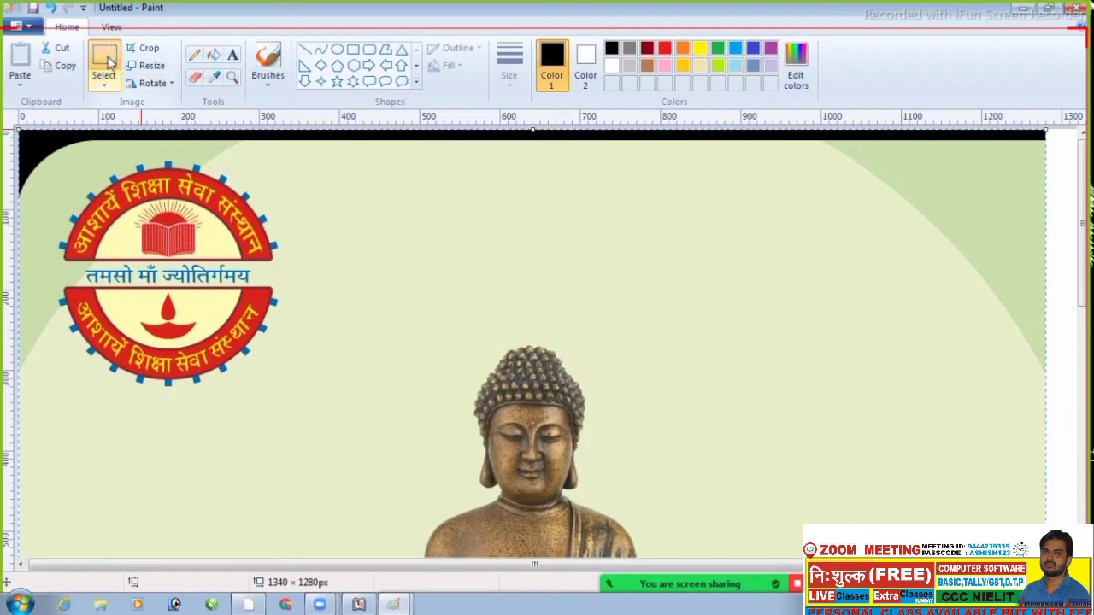
Step: Select the round logo in the picture's upper-left corner, about 292 × 286 px, and crop the picture to it
click(107, 59)
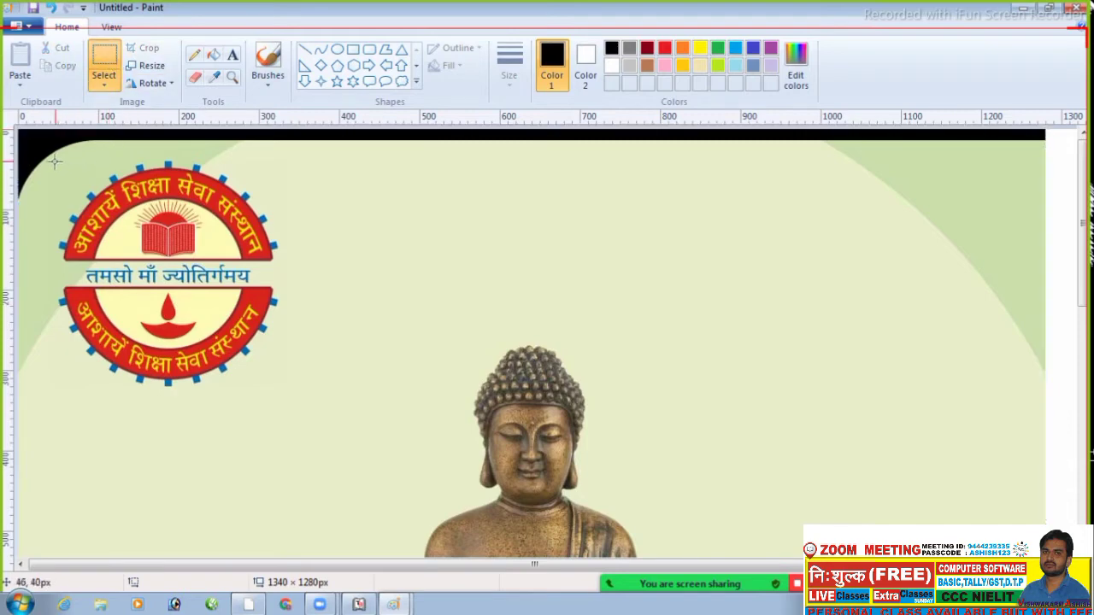
drag(53, 160, 286, 389)
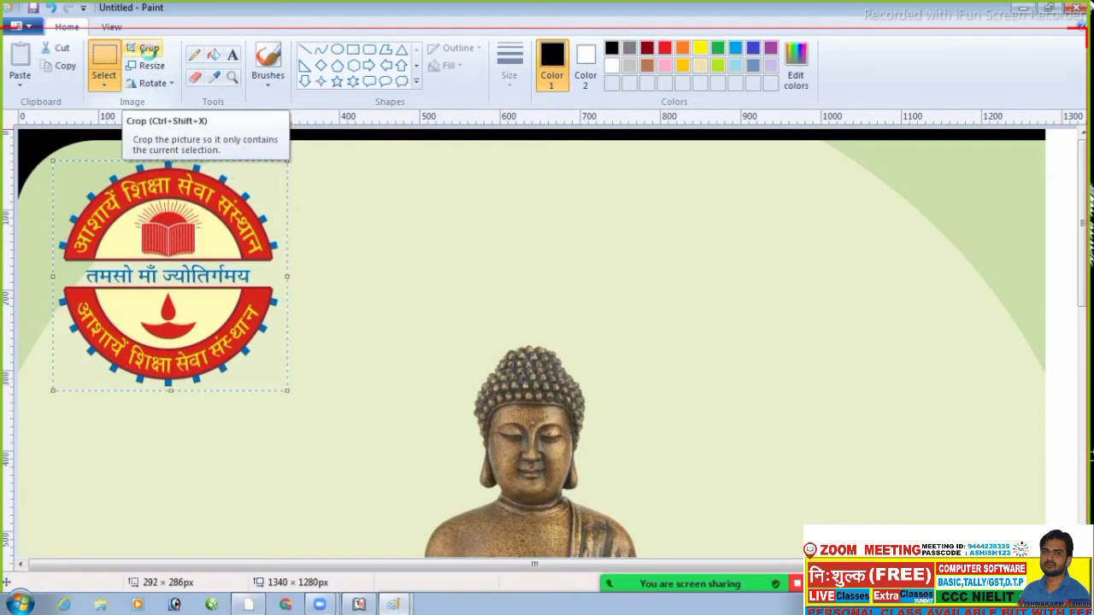
click(147, 51)
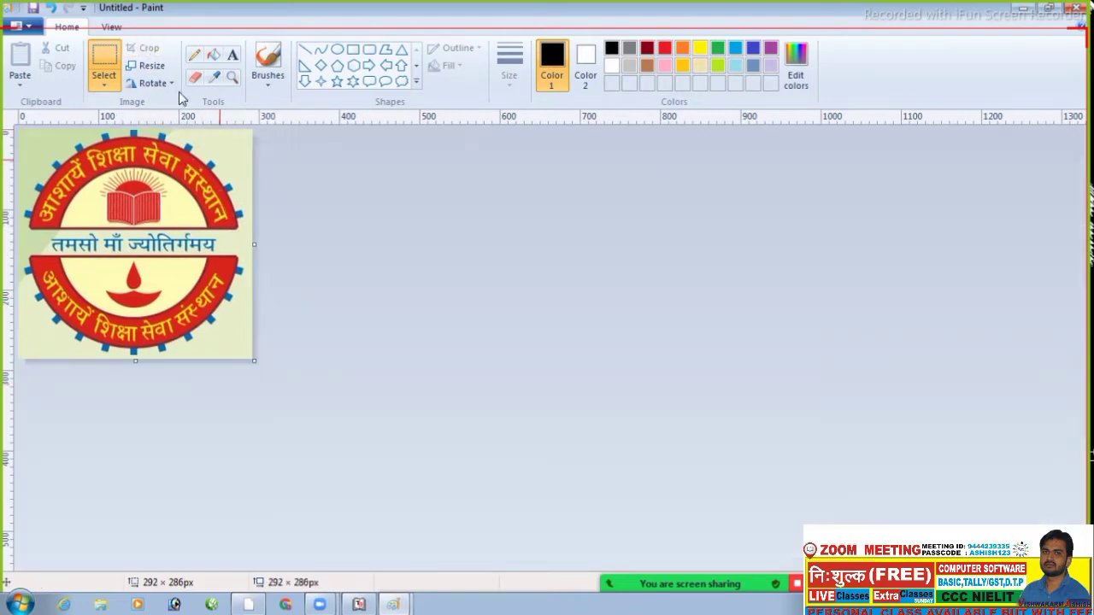
Step: Resize the cropped logo by pixels to 61 × 60
click(153, 68)
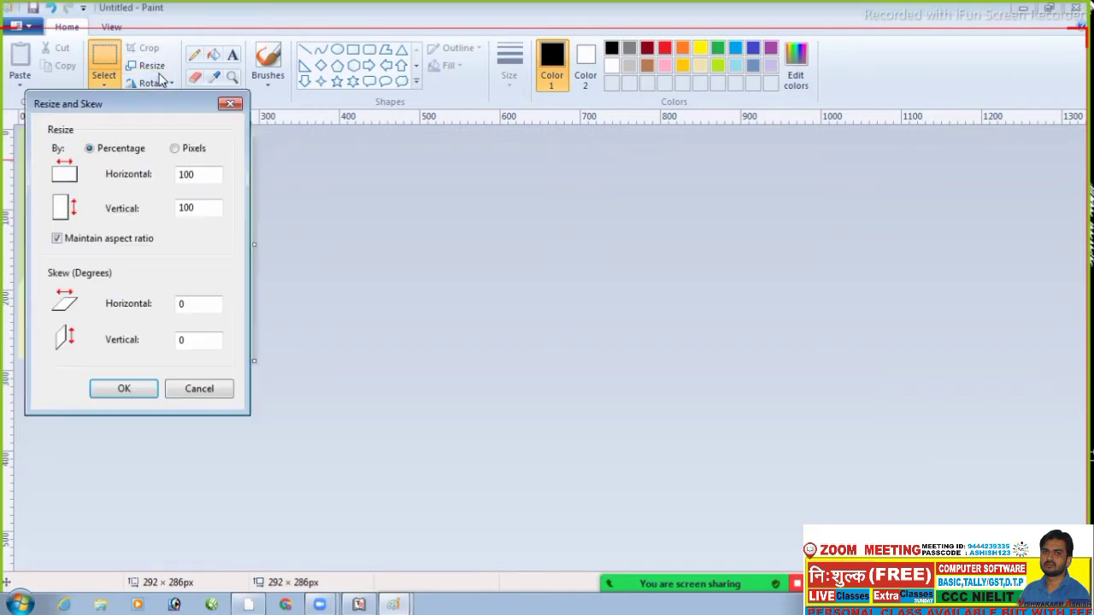
click(175, 150)
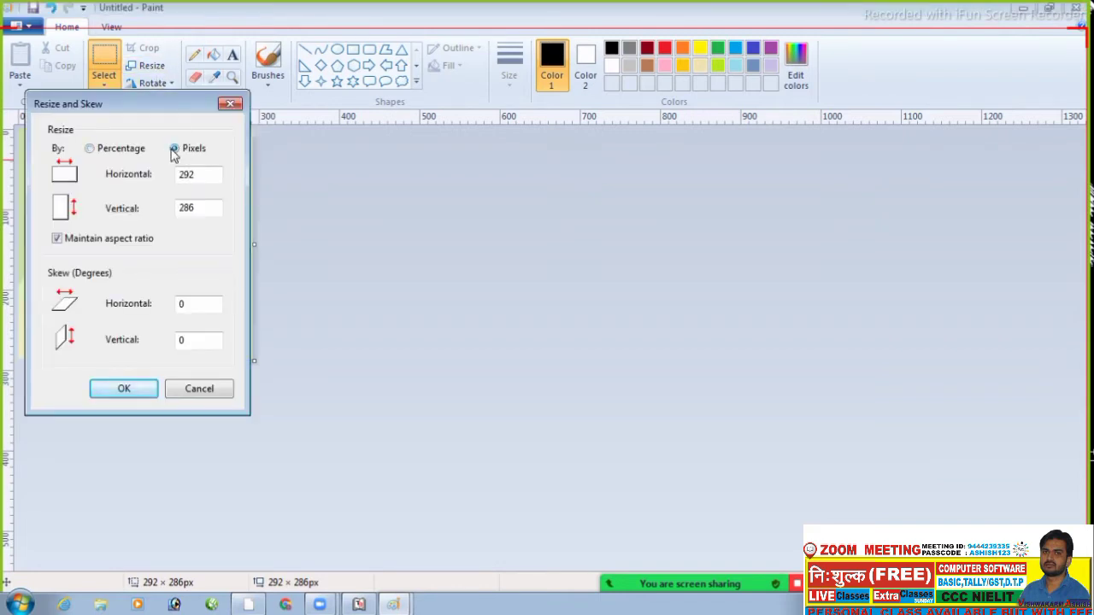
drag(210, 179, 179, 180)
text(60)
drag(198, 212, 178, 212)
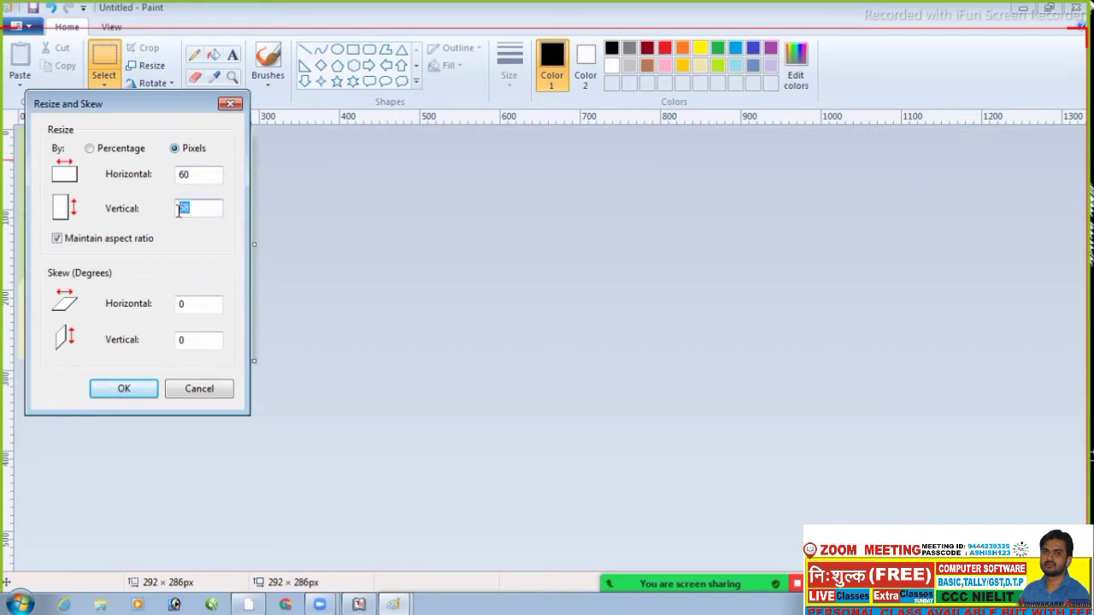
text(60)
click(71, 243)
double_click(185, 175)
click(141, 387)
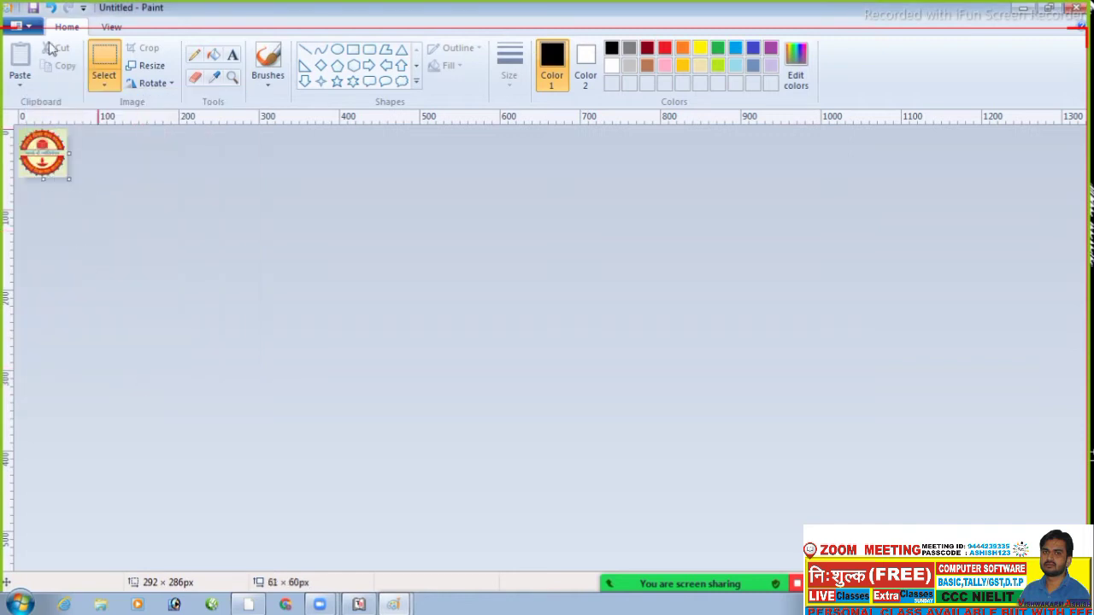
Step: Save the logo to the Desktop as TALLY LOGO in 24-bit Bitmap format
click(25, 28)
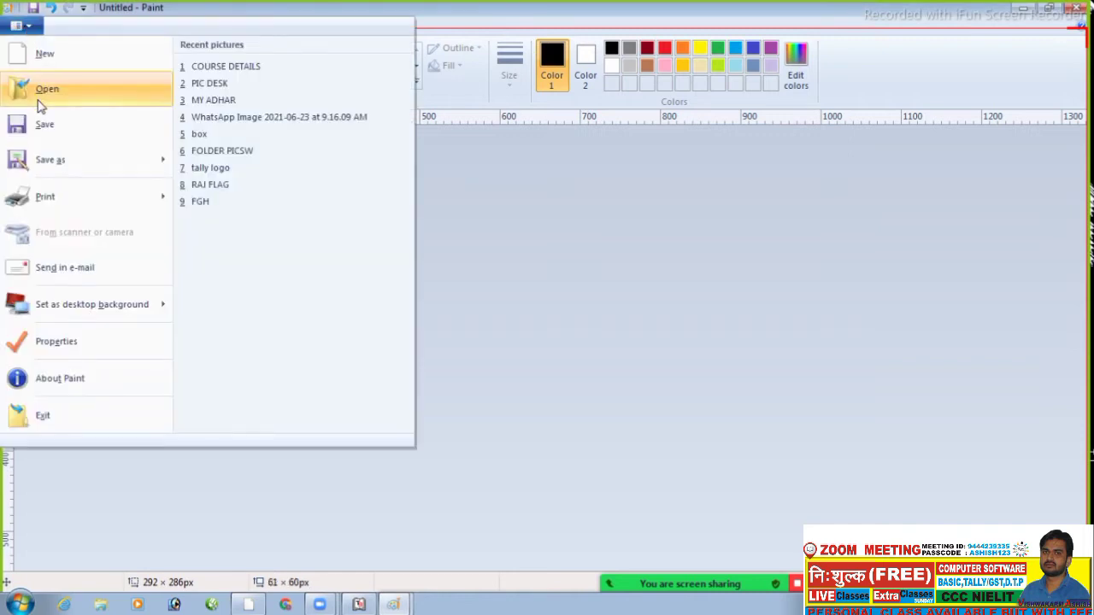
click(47, 159)
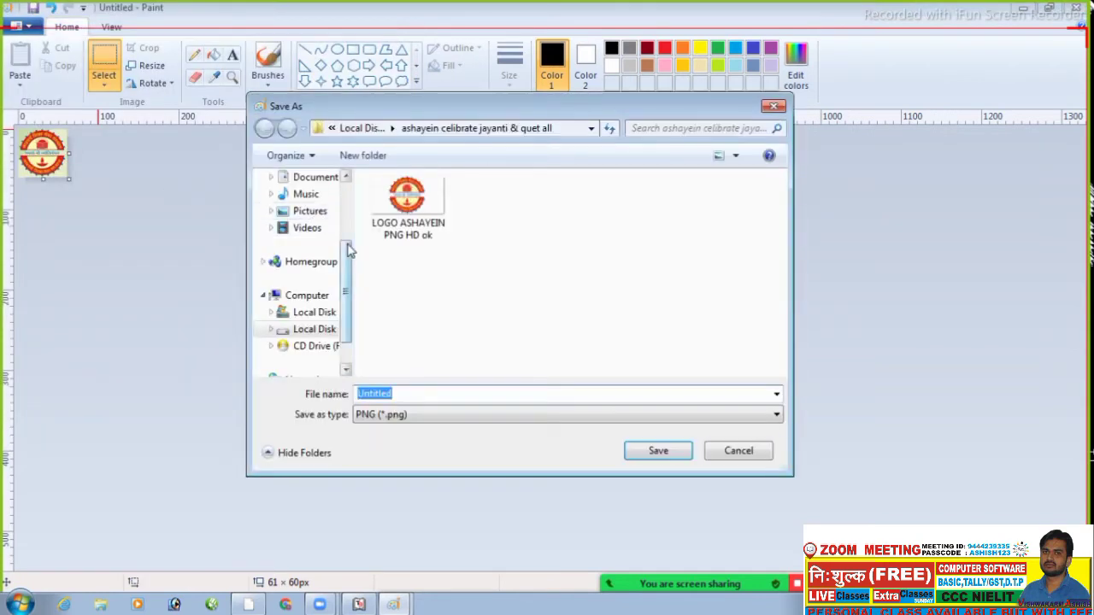
drag(349, 245, 349, 181)
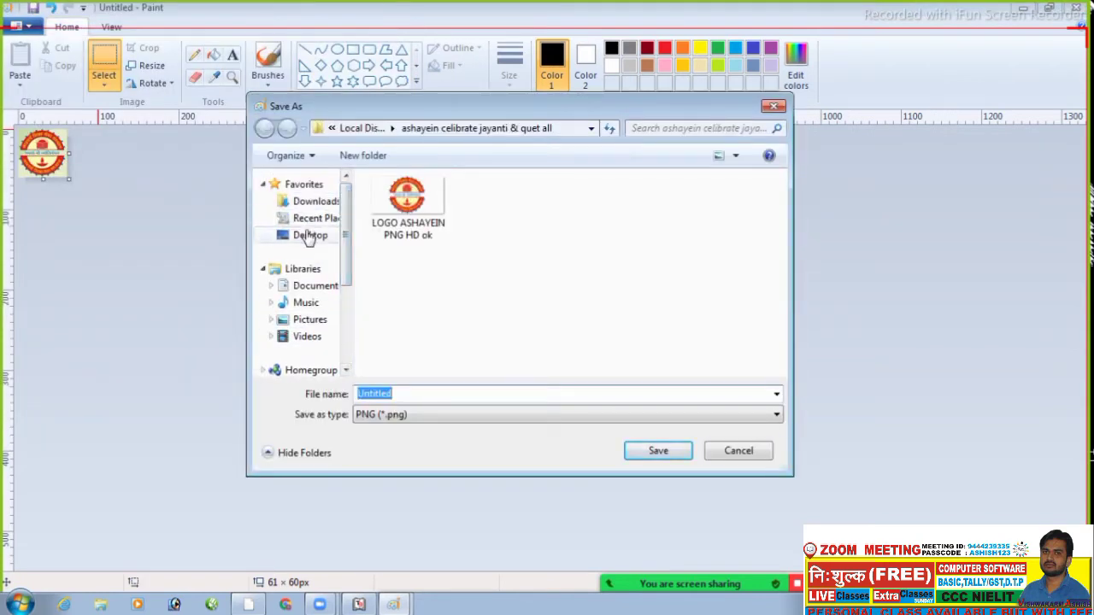
click(308, 236)
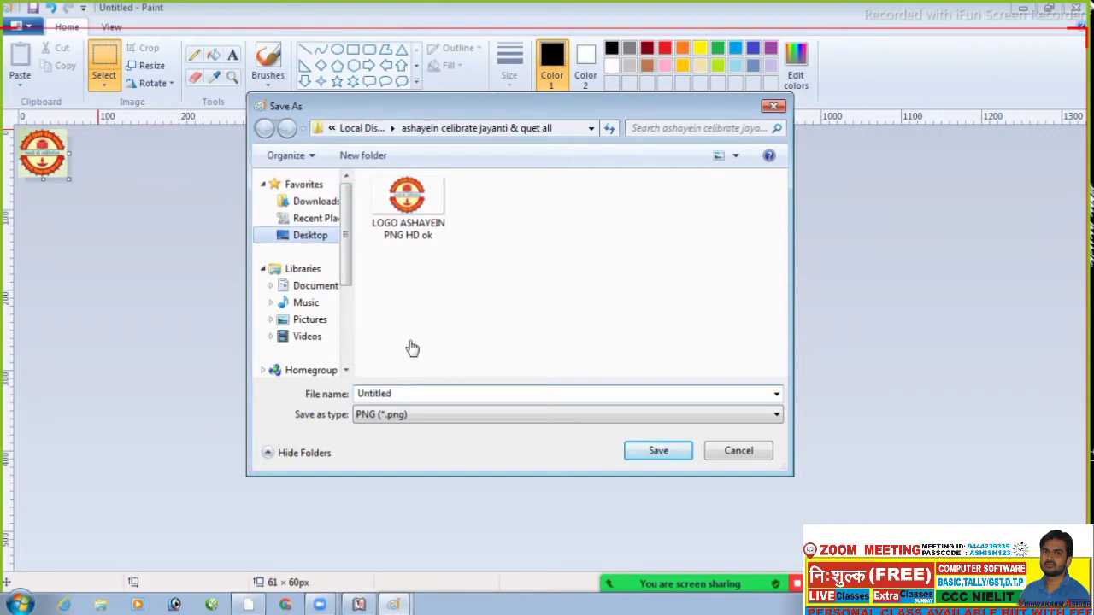
click(403, 392)
text(TALLYT LO)
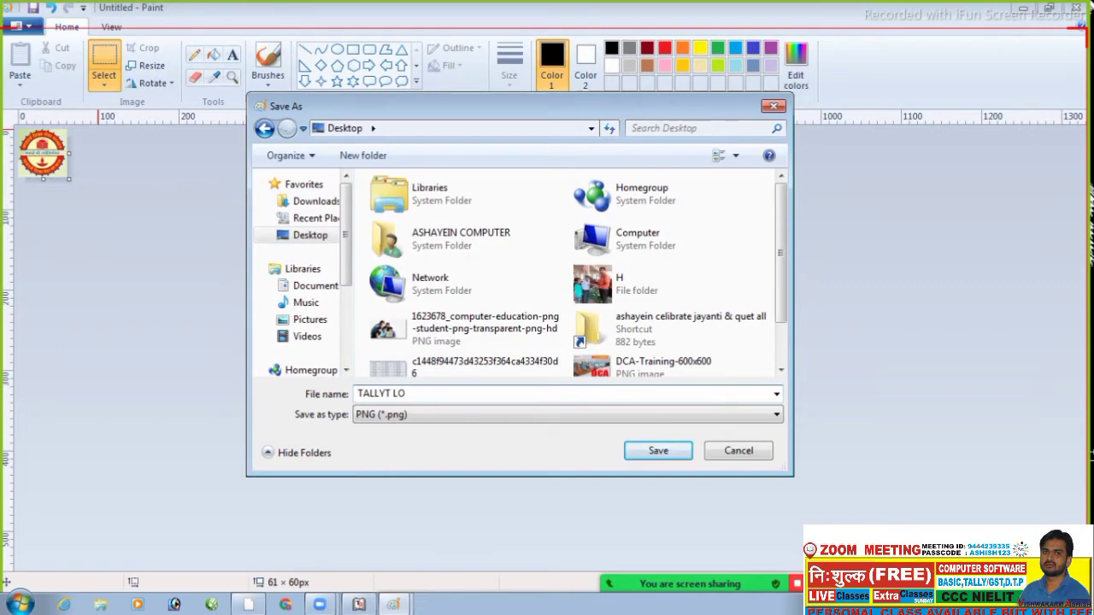
text(GO)
click(393, 393)
key(BackSpace)
click(413, 417)
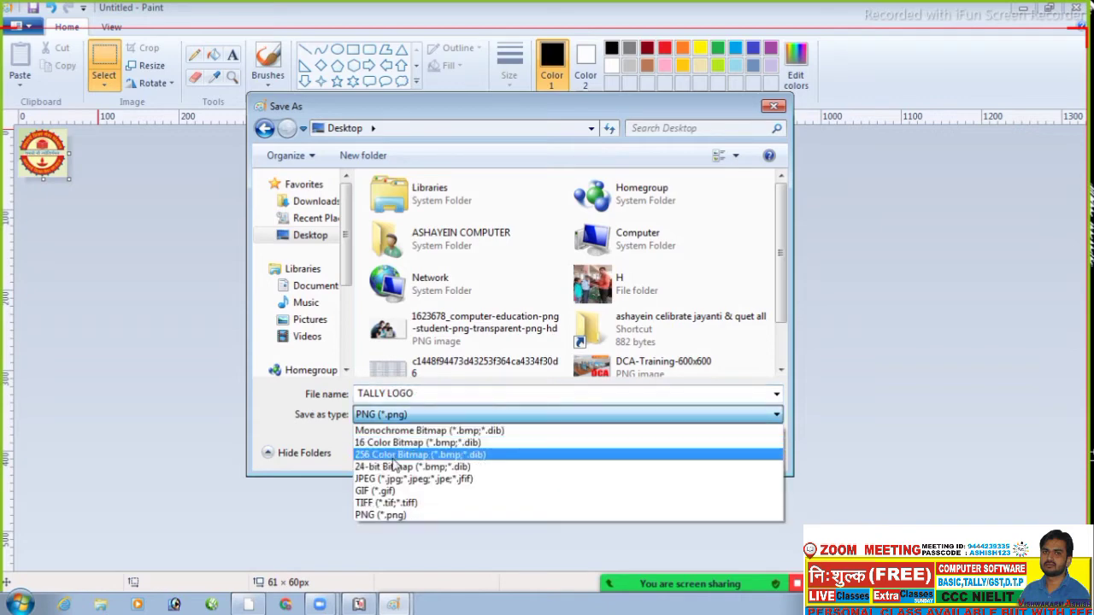
click(393, 467)
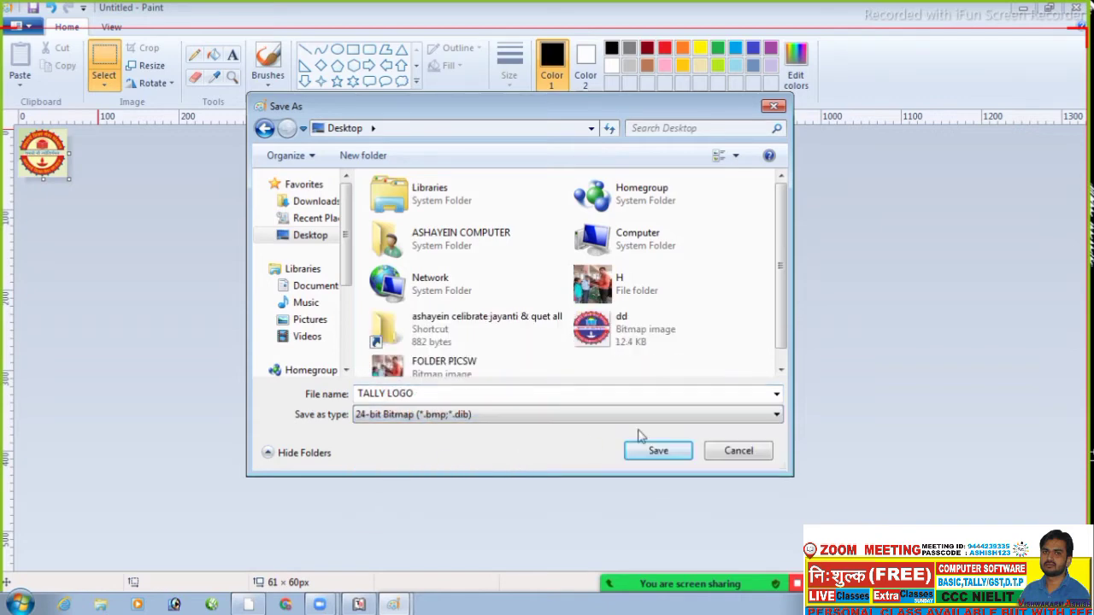
click(658, 450)
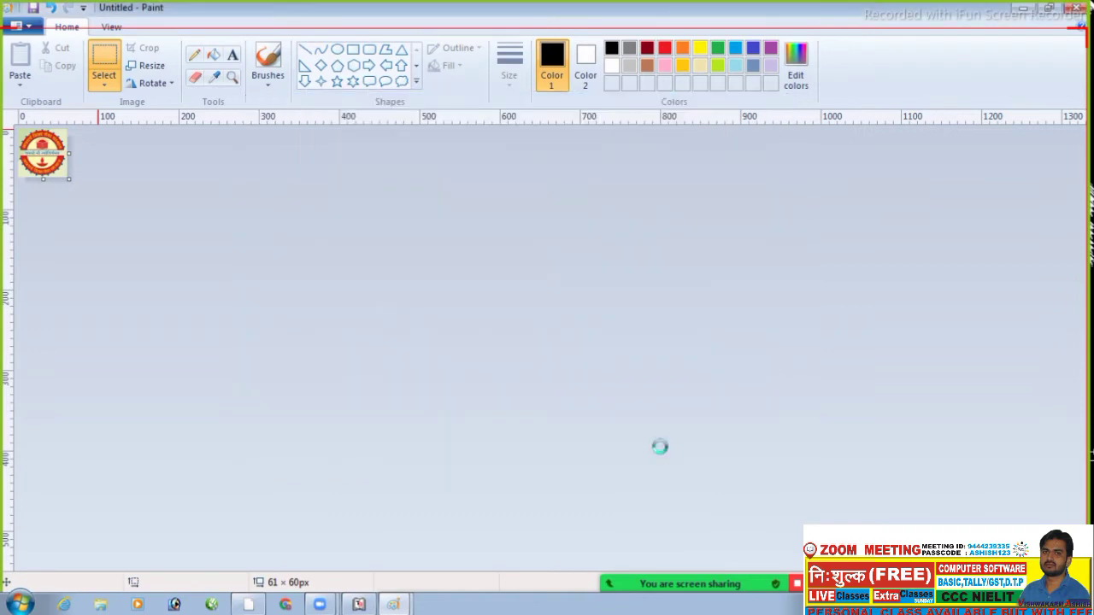
Step: Close all open Paint windows to return to the desktop
click(1075, 8)
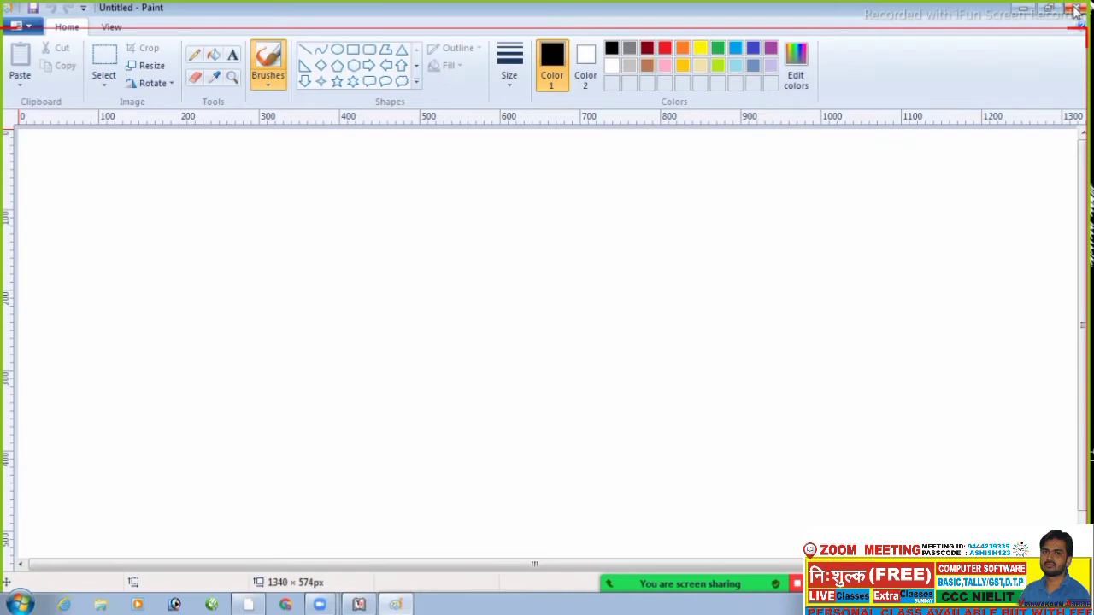
click(1075, 8)
click(1075, 7)
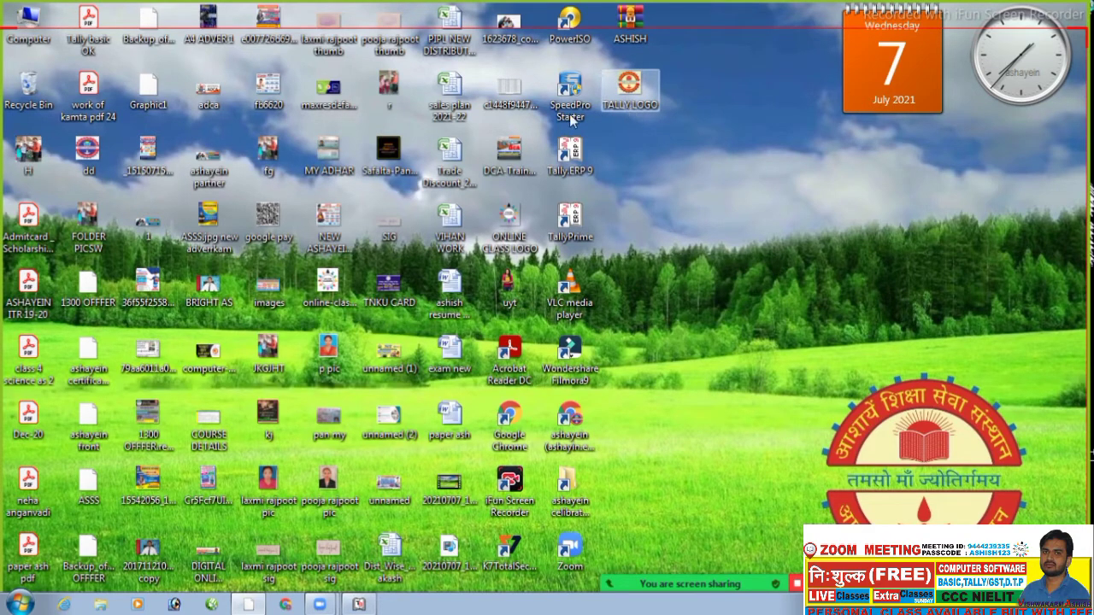
Step: Launch Microsoft Office Word 2007 from the installed Microsoft Office programs
click(19, 604)
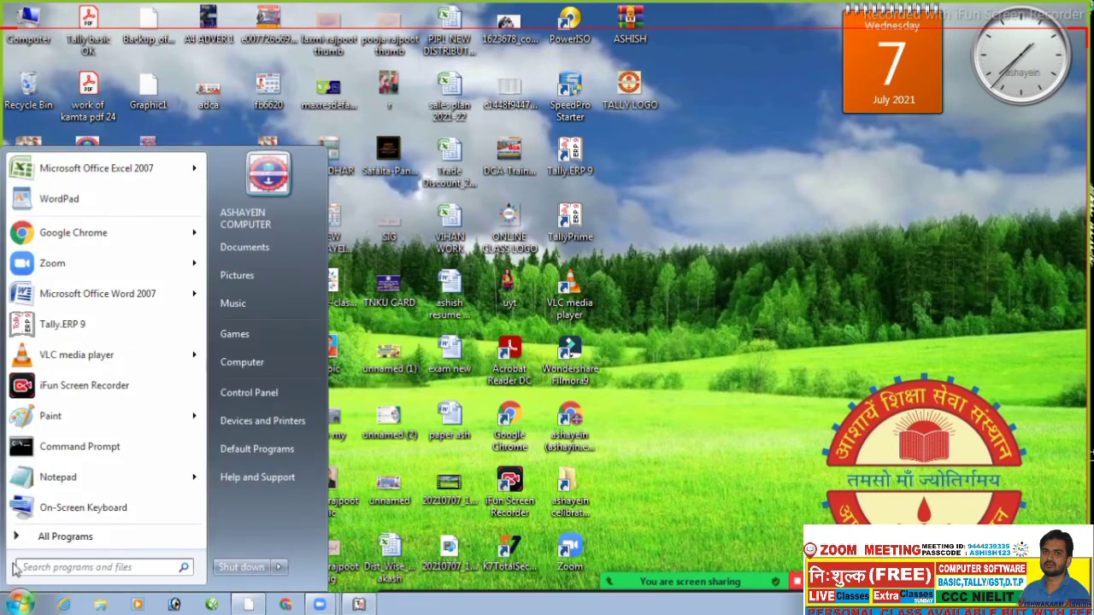
click(51, 537)
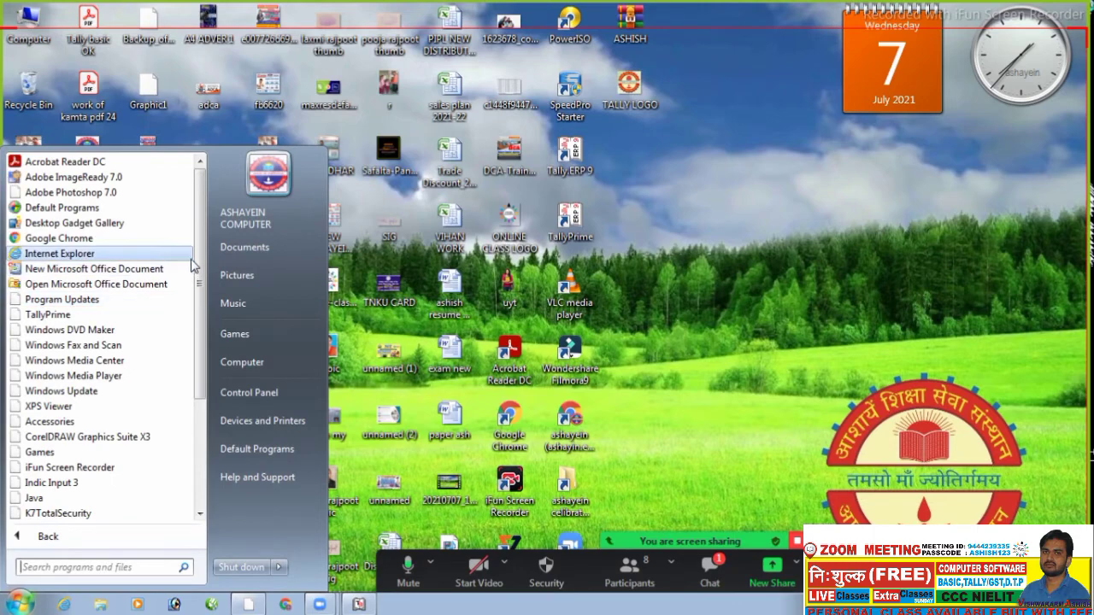
scroll(198, 284, down, 1)
drag(198, 285, 201, 335)
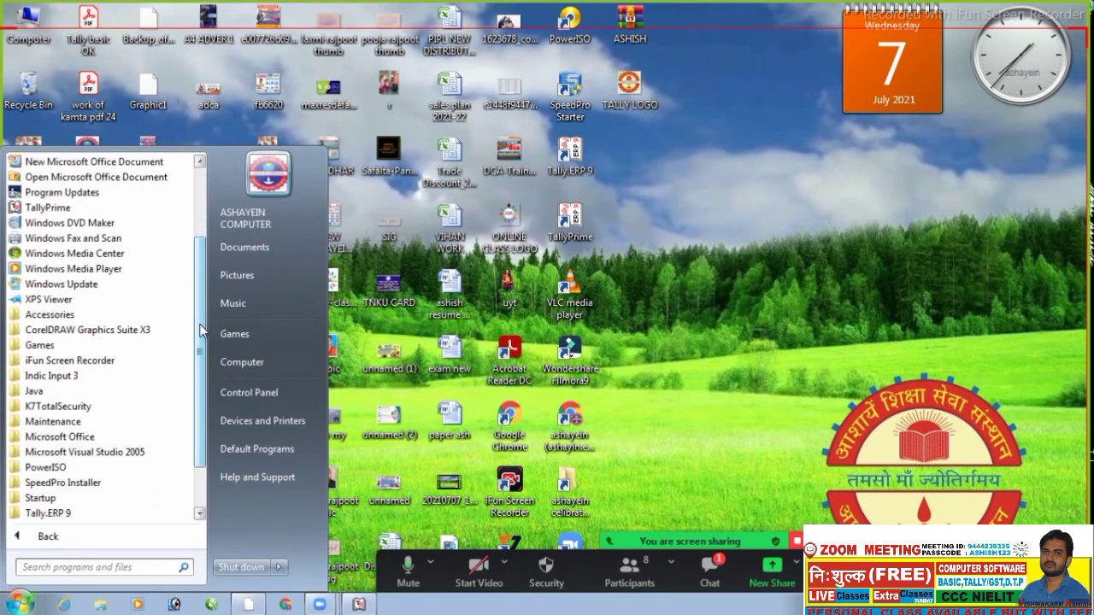
click(81, 436)
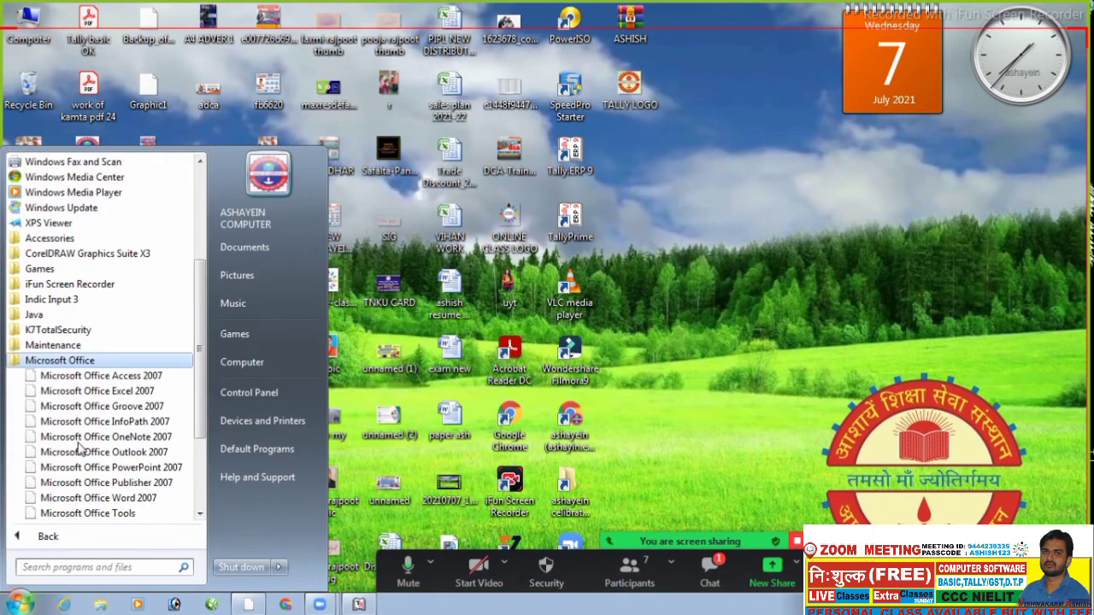
click(98, 498)
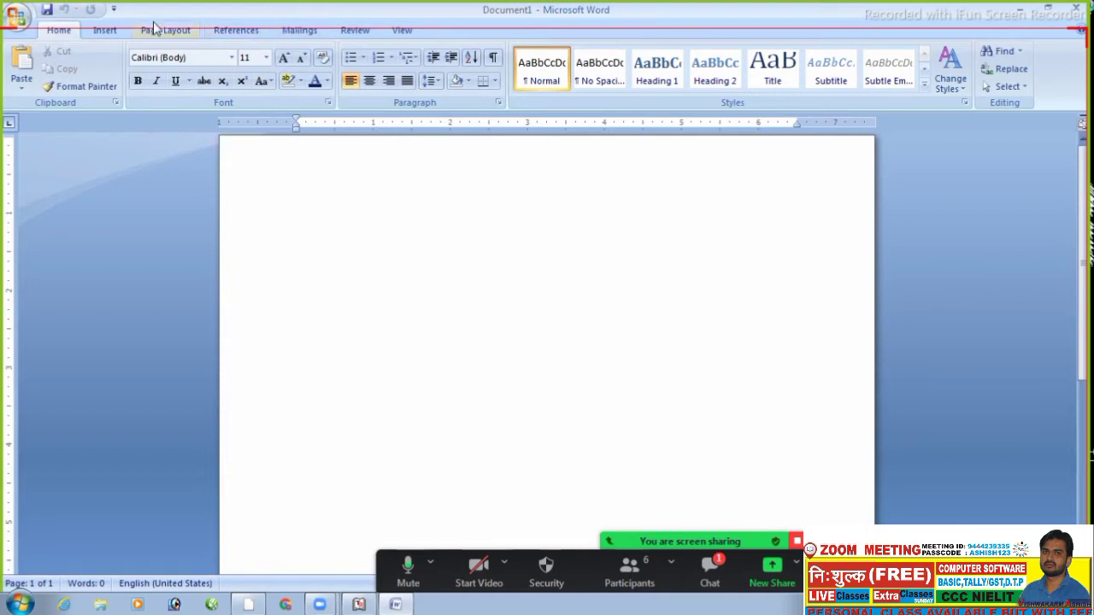
Step: Insert a hyperlink to the TALLY LOGO bitmap on the Desktop in the blank document to show its file path
click(120, 34)
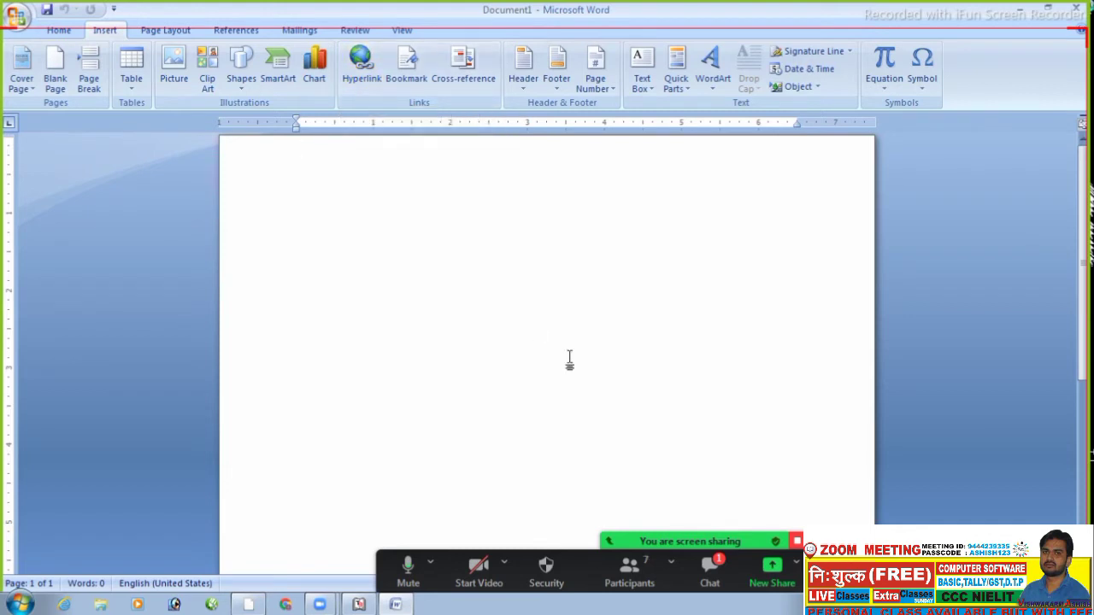
key(ctrl+k)
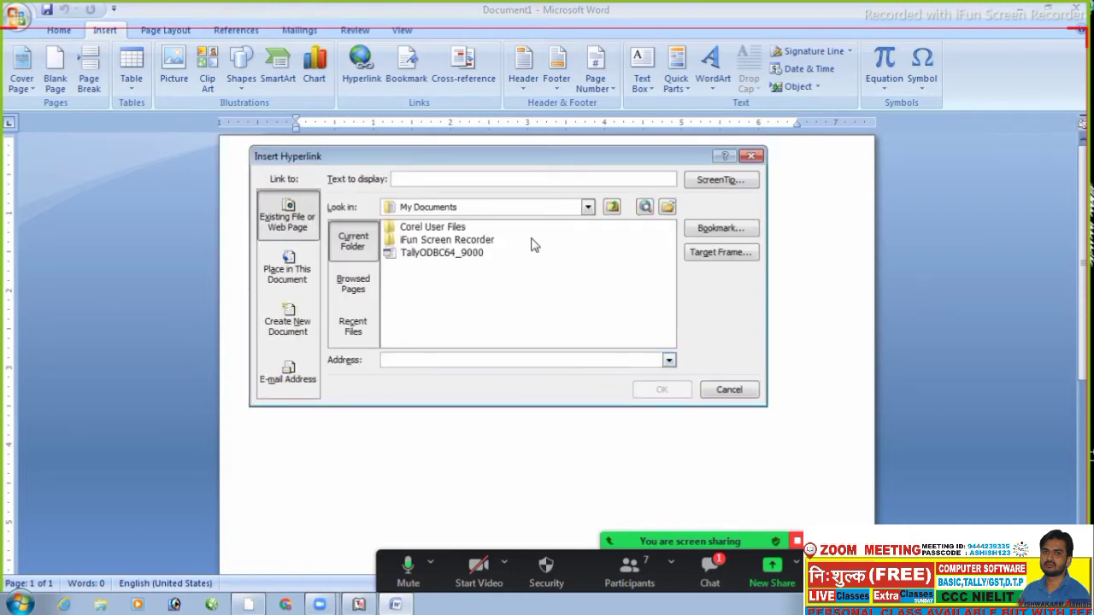
click(586, 207)
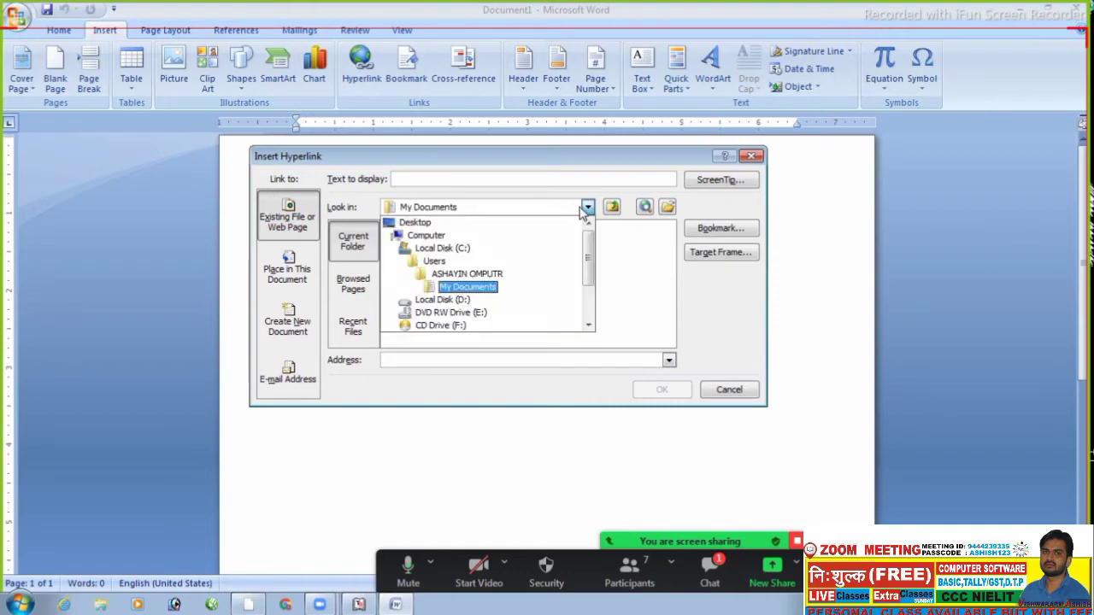
click(586, 208)
click(586, 208)
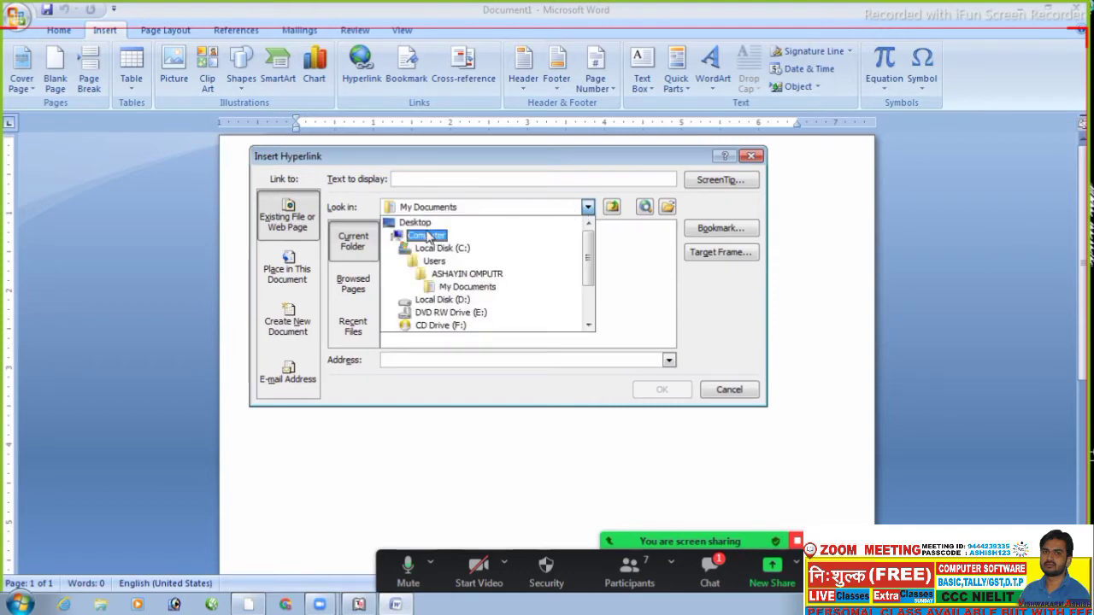
click(417, 223)
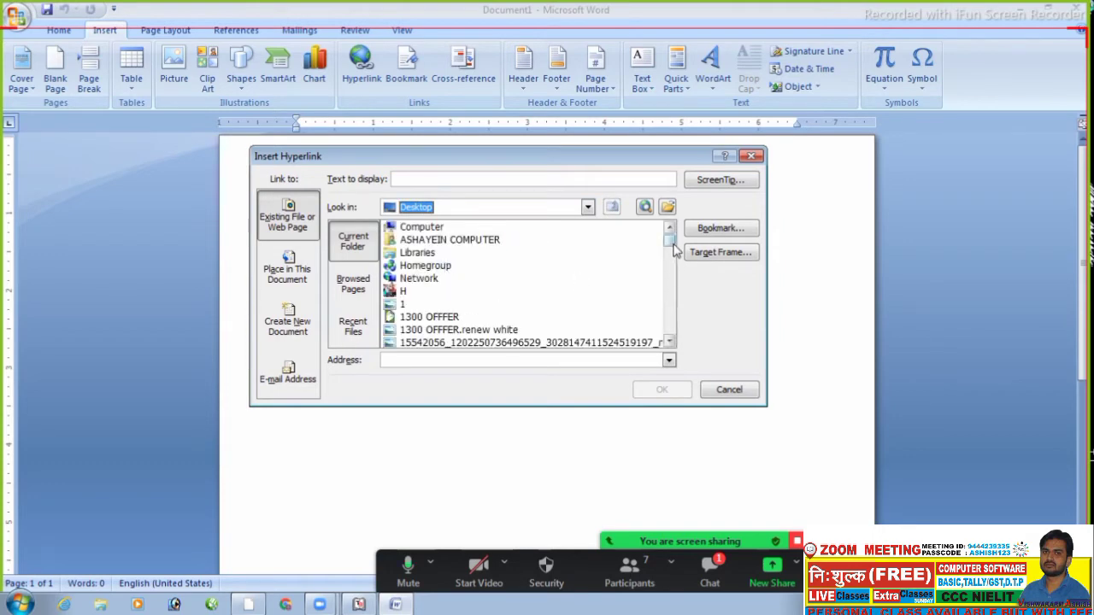
drag(672, 248, 678, 294)
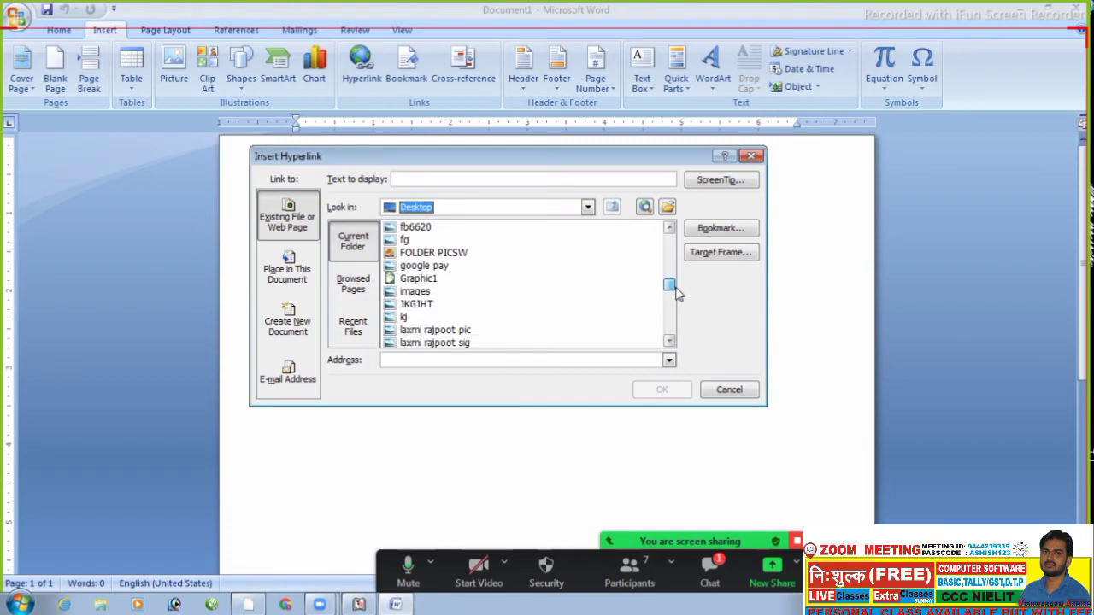
drag(672, 291, 674, 311)
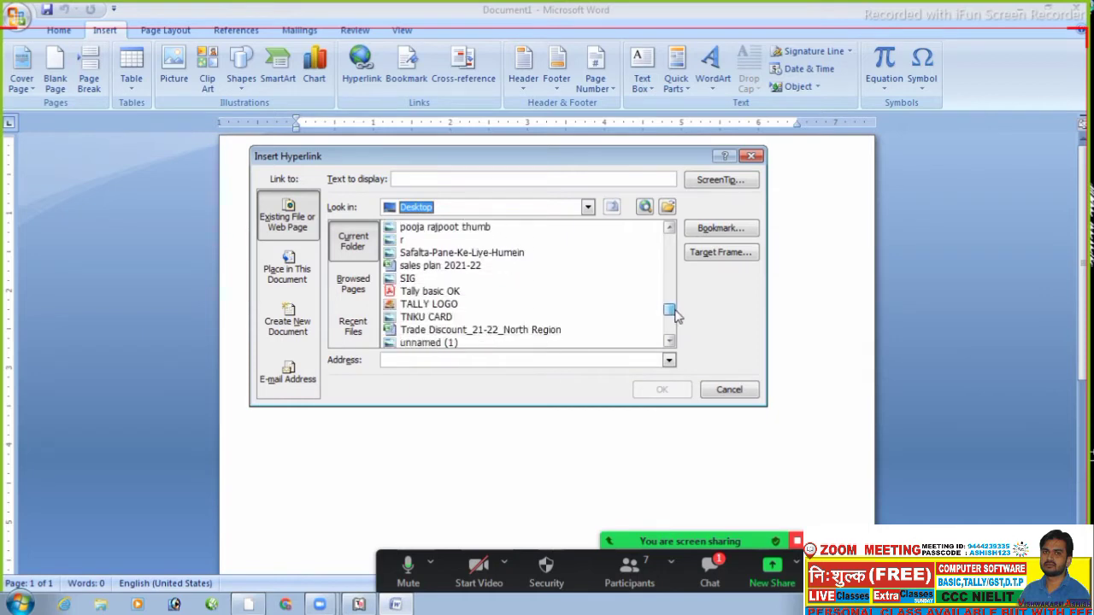
click(425, 305)
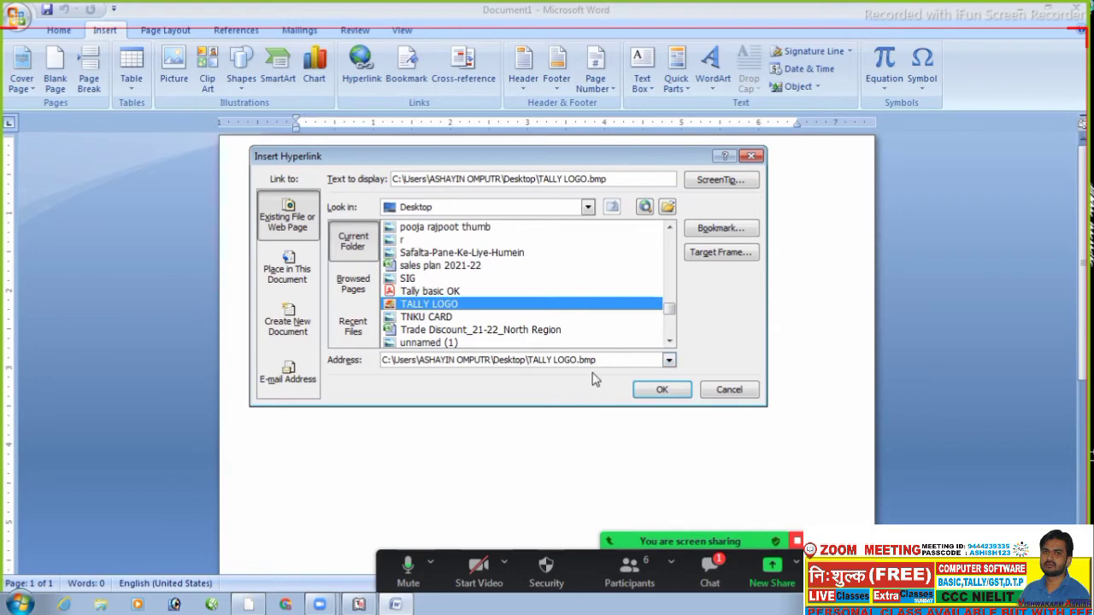
click(661, 390)
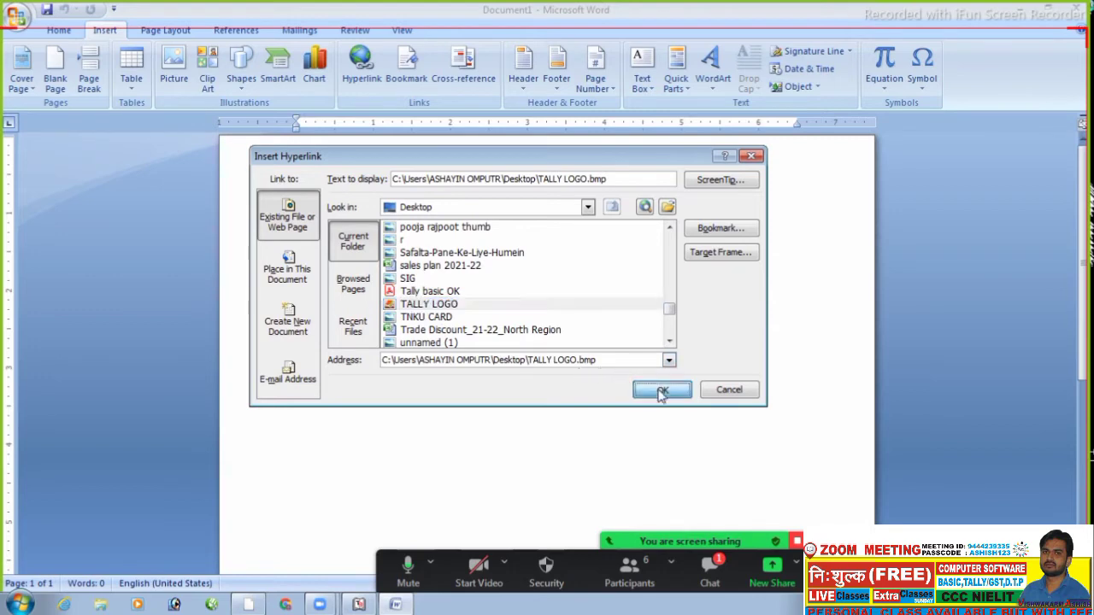
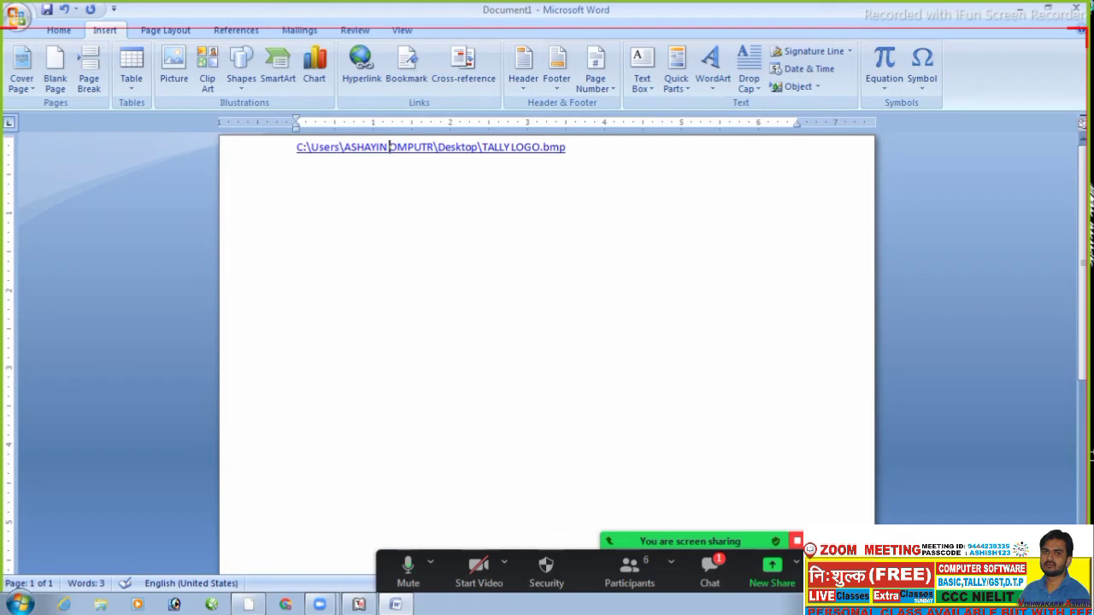
Step: Switch to Tally.ERP 9 and try C:\Users\ASHAYIN OMPUTR\Desktop\TALLY LOGO.bmp as the company logo location, then clear the entry
click(512, 148)
key(BackSpace)
click(358, 604)
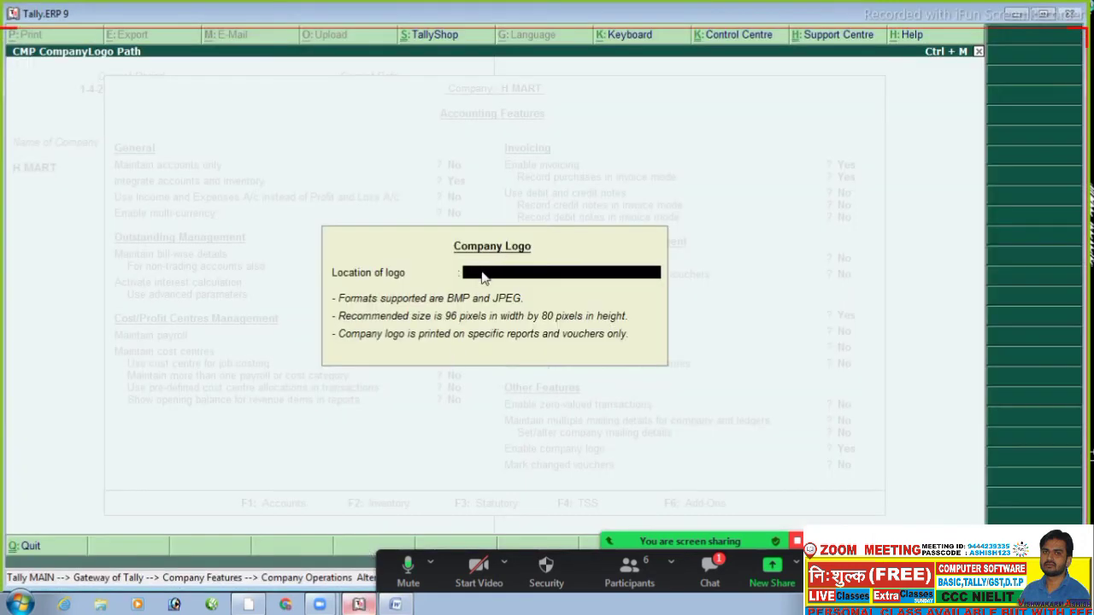
key(Return)
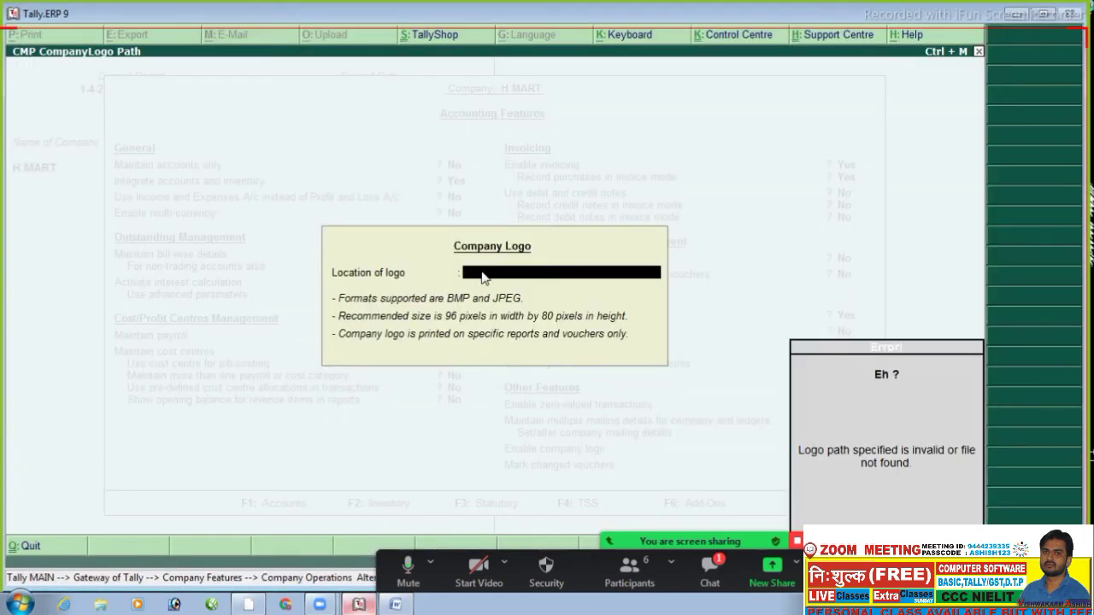
text(c)
key(BackSpace)
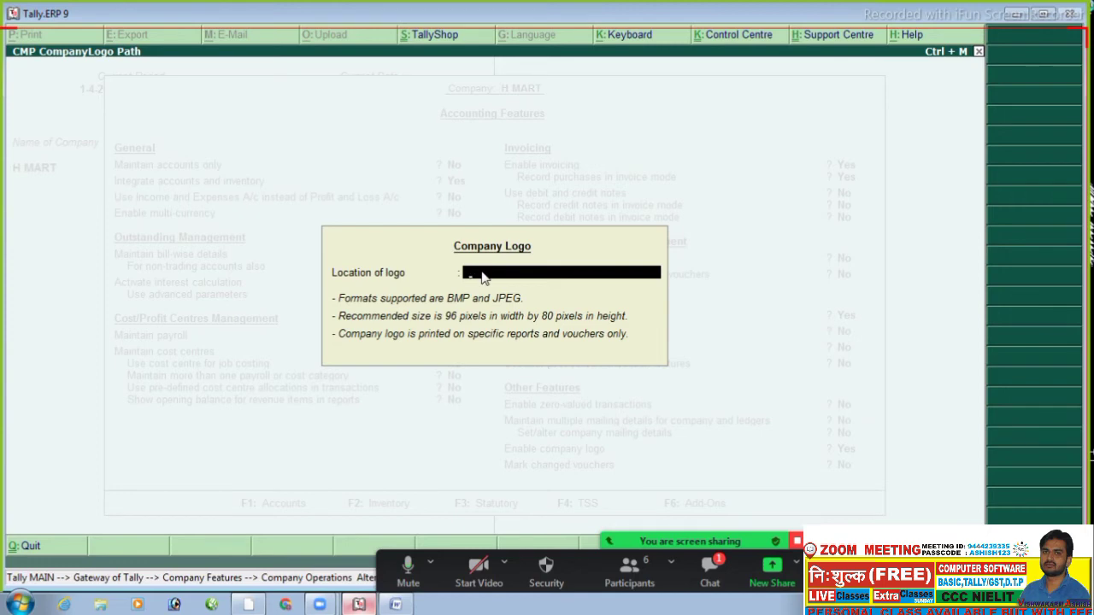
text(C:\Users\ASHAYIN OMPUT)
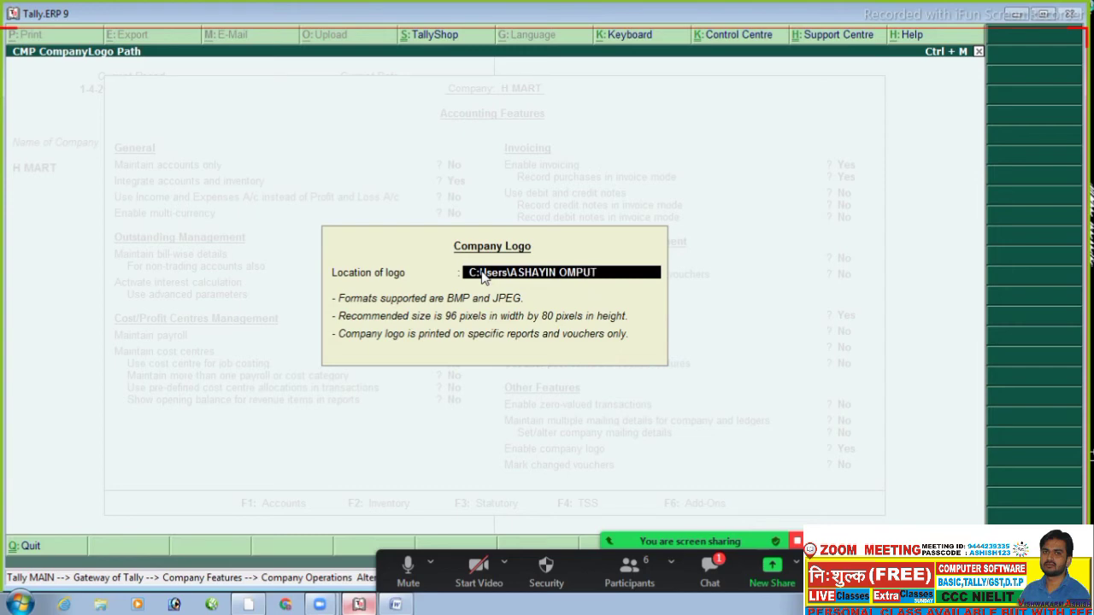
text(R\Desktop\TALLY LOGO)
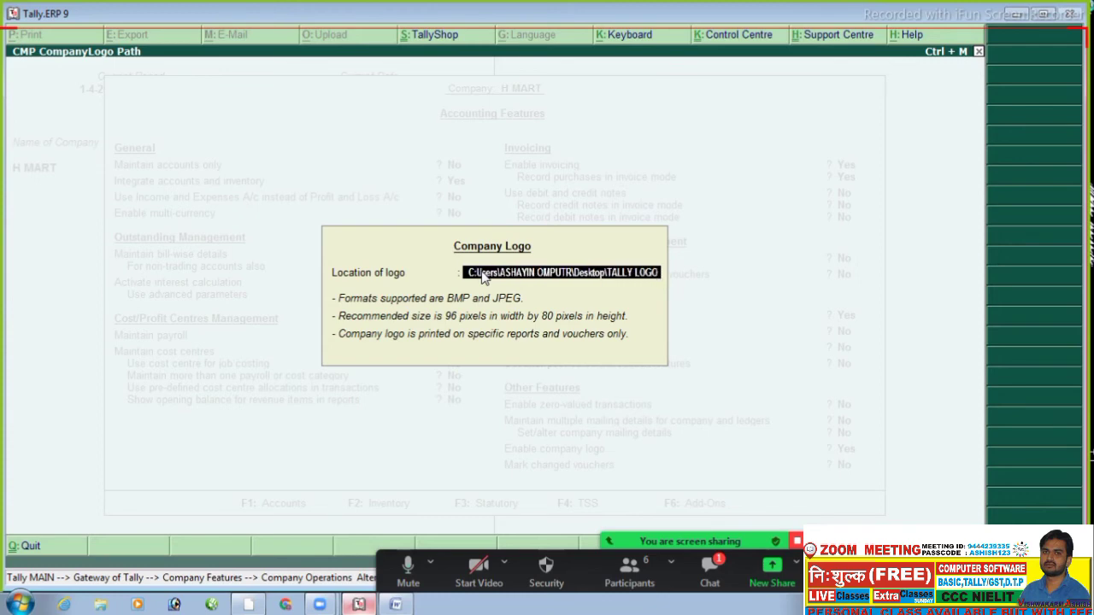
text(.)
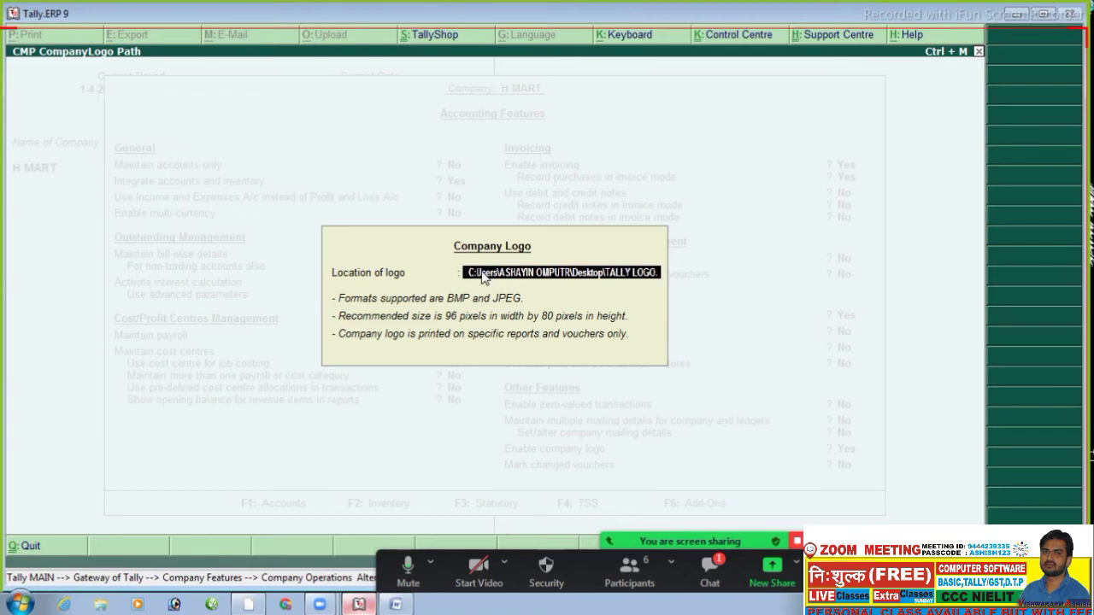
text(bmp)
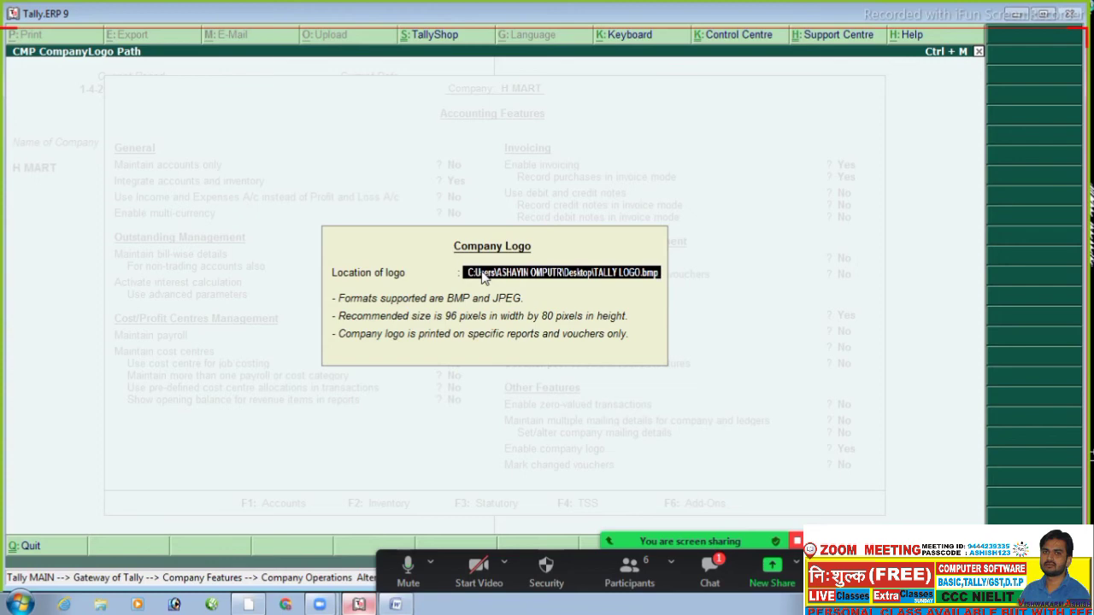
key(Return)
key(Return)
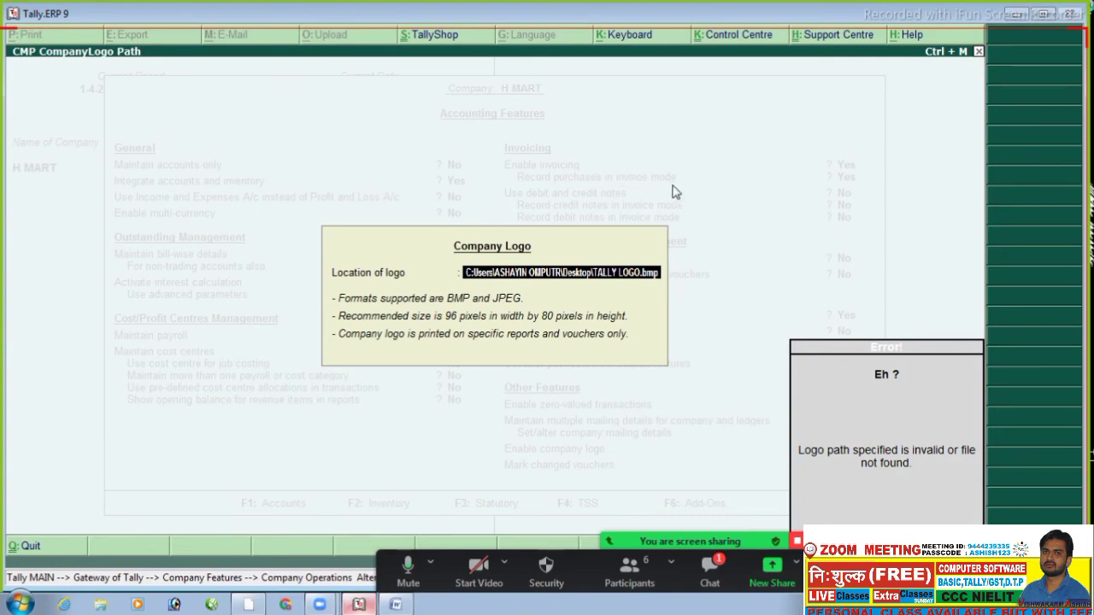
key(BackSpace)
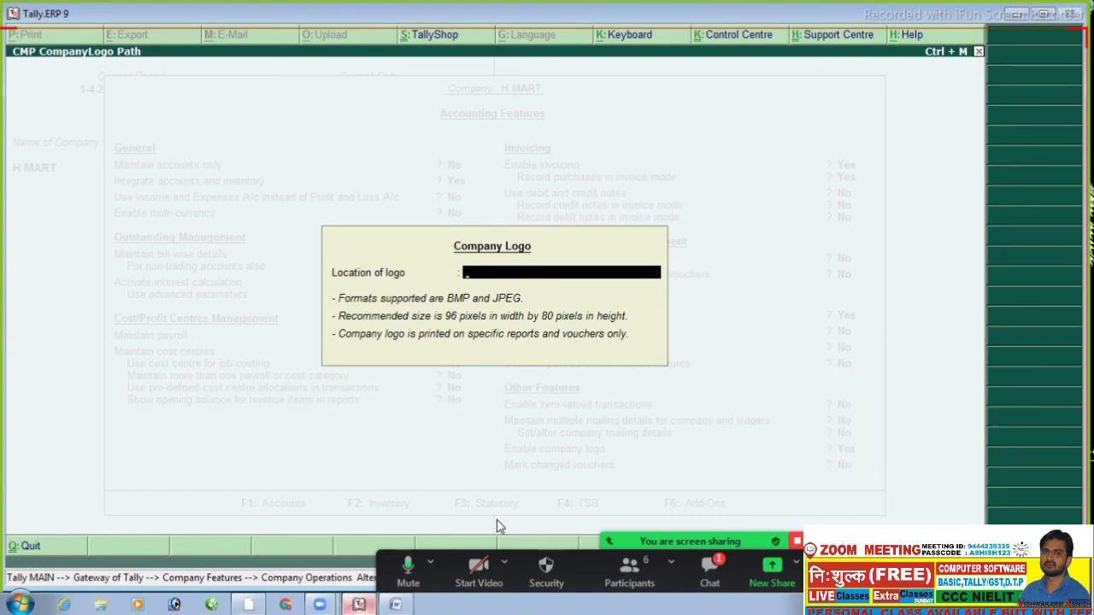
Step: Return to the Word document and delete the hyperlink to the Desktop logo
click(1017, 19)
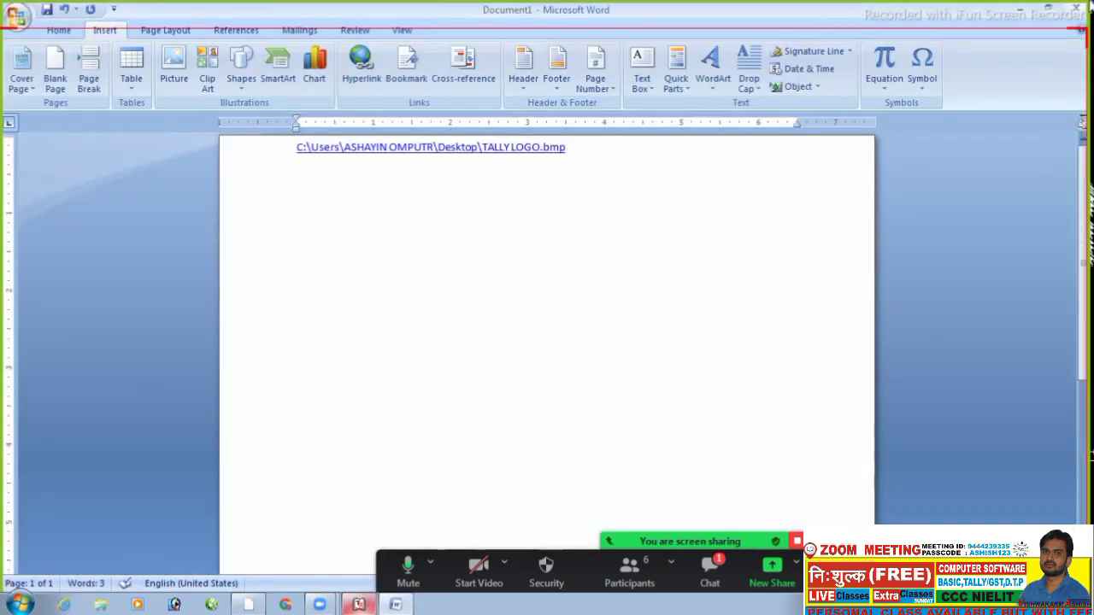
key(ctrl+a)
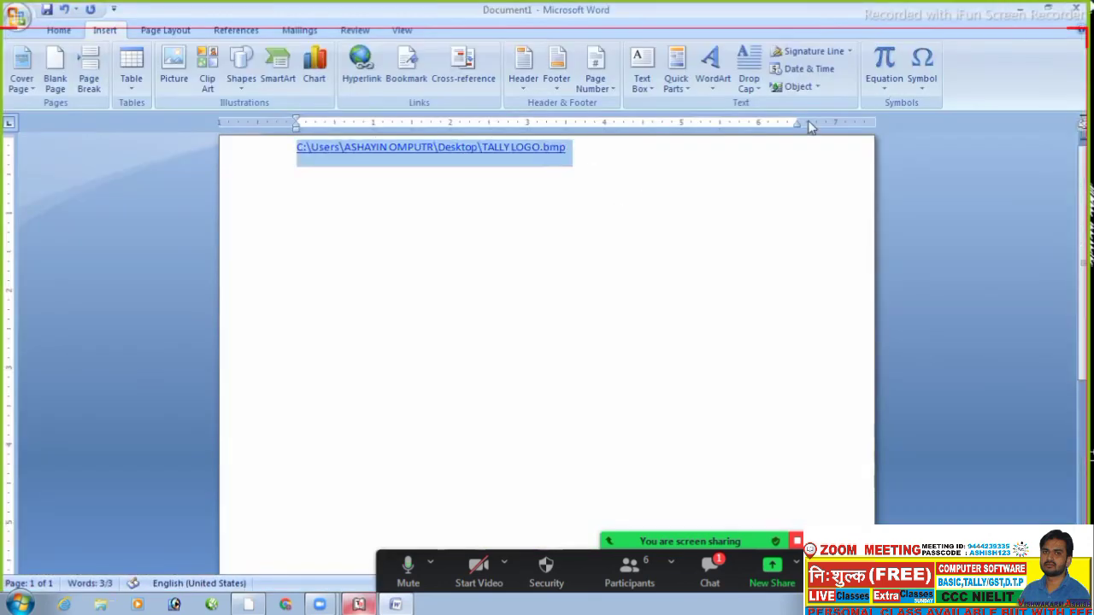
key(Delete)
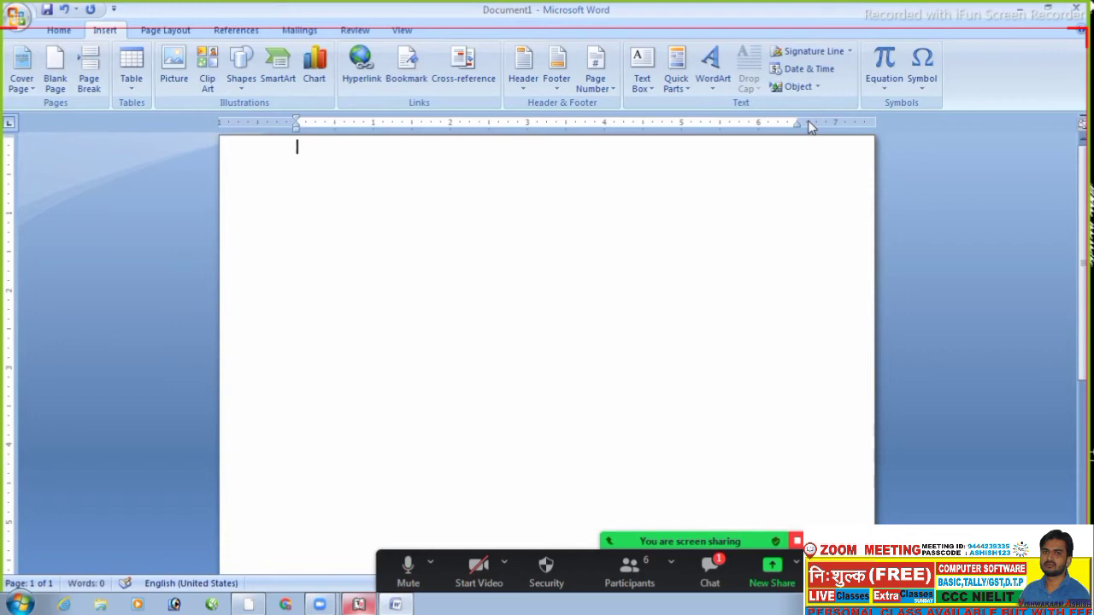
Step: Move the TALLY LOGO file from the Desktop to the root of Local Disk (D:) and close the folder window
click(1026, 7)
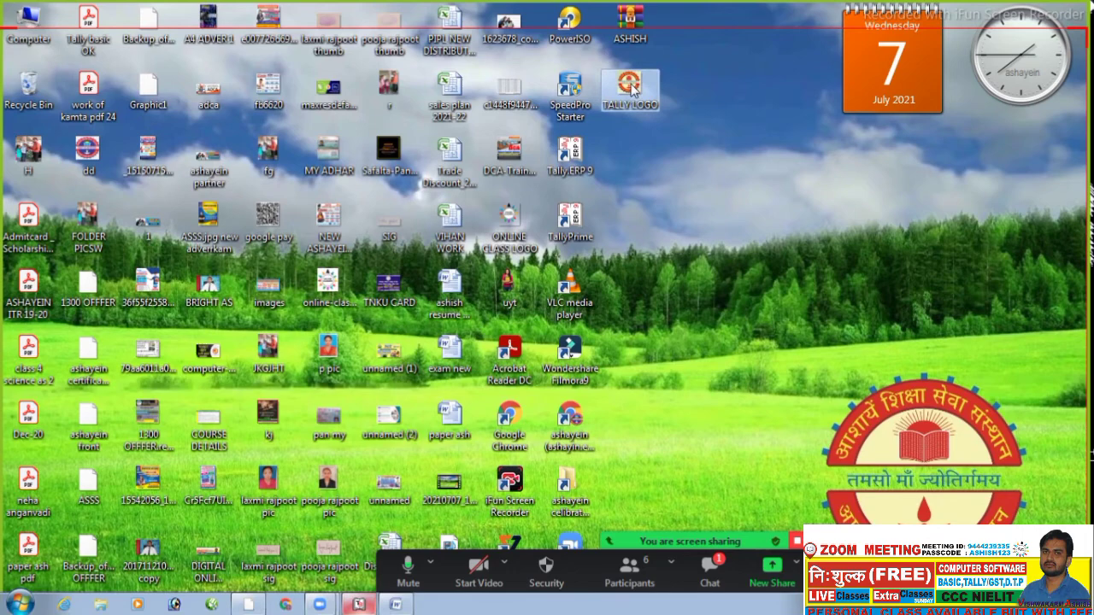
right_click(629, 85)
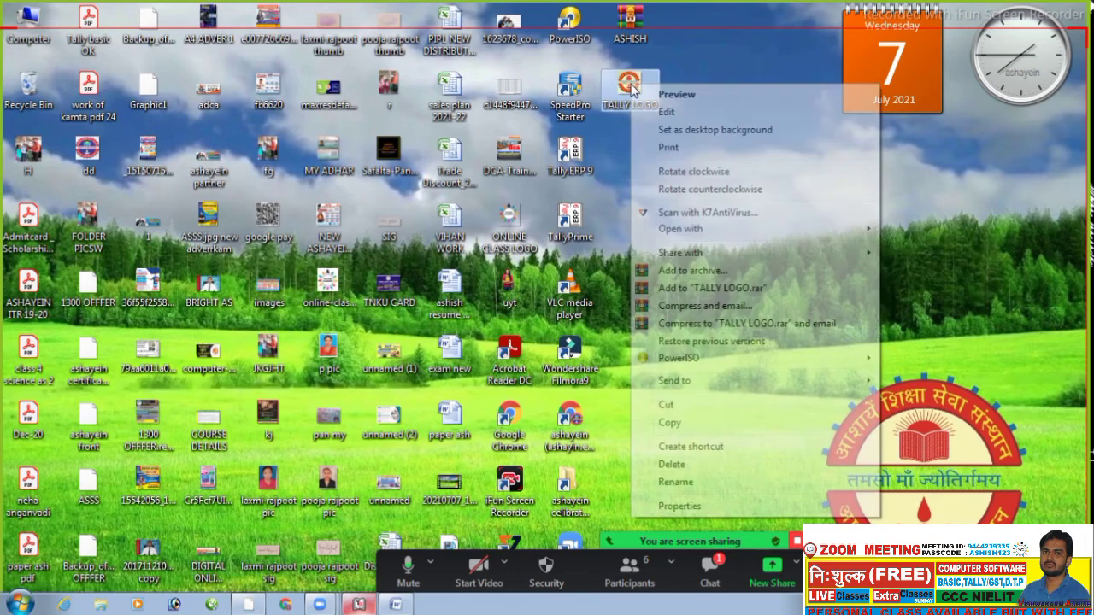
click(671, 403)
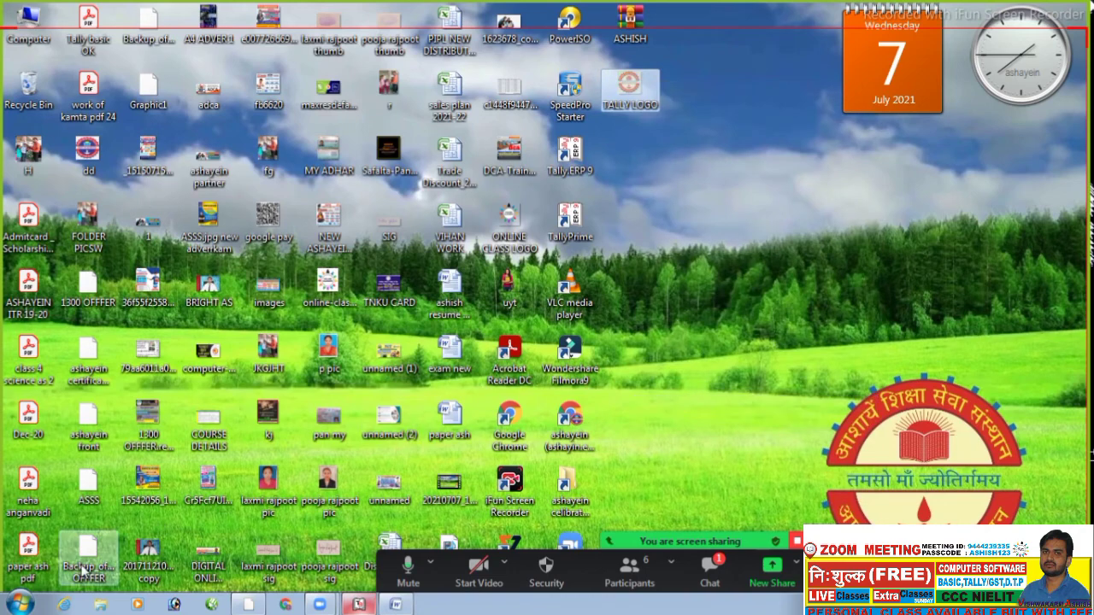
click(19, 604)
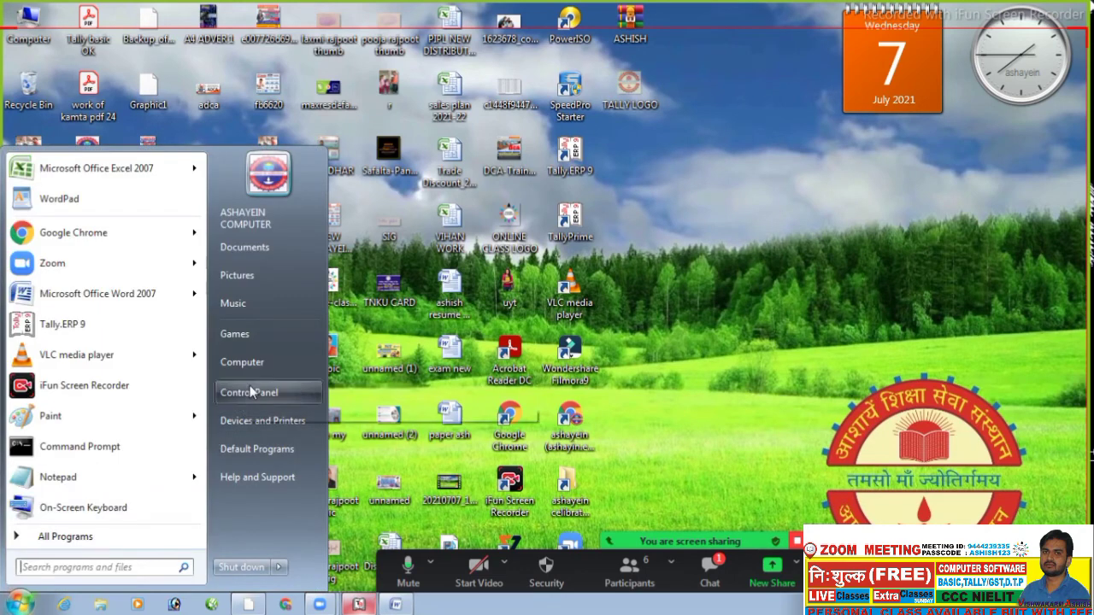
click(243, 363)
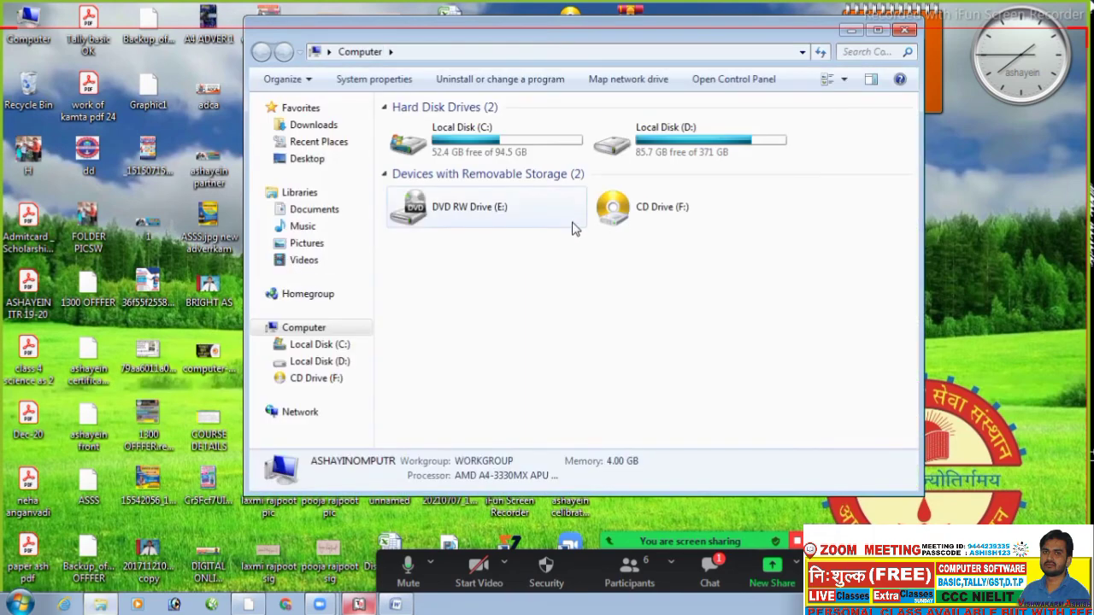
click(670, 142)
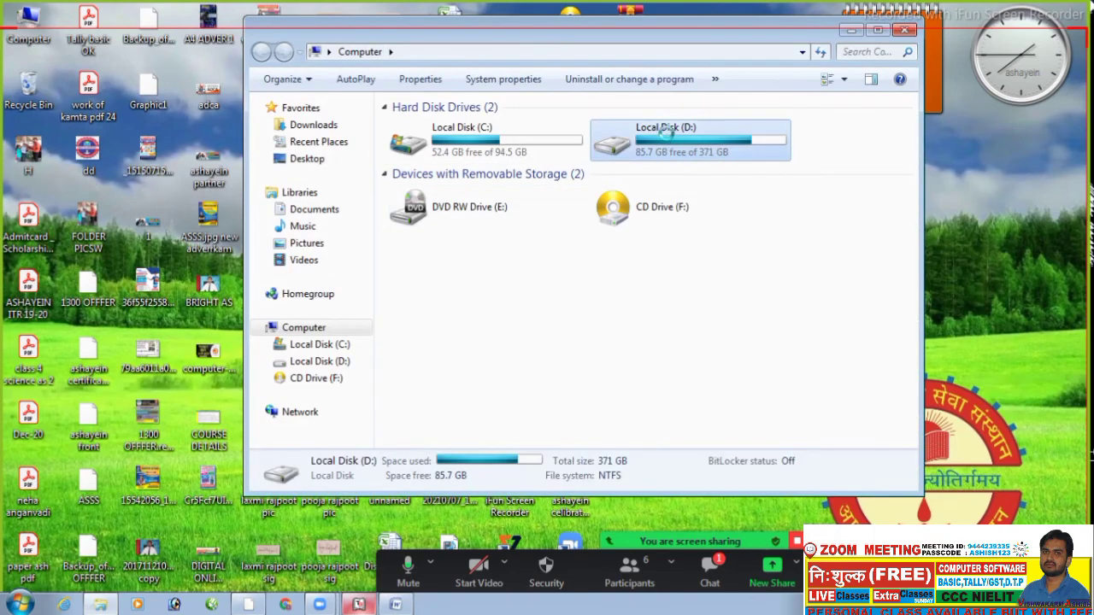
double_click(670, 141)
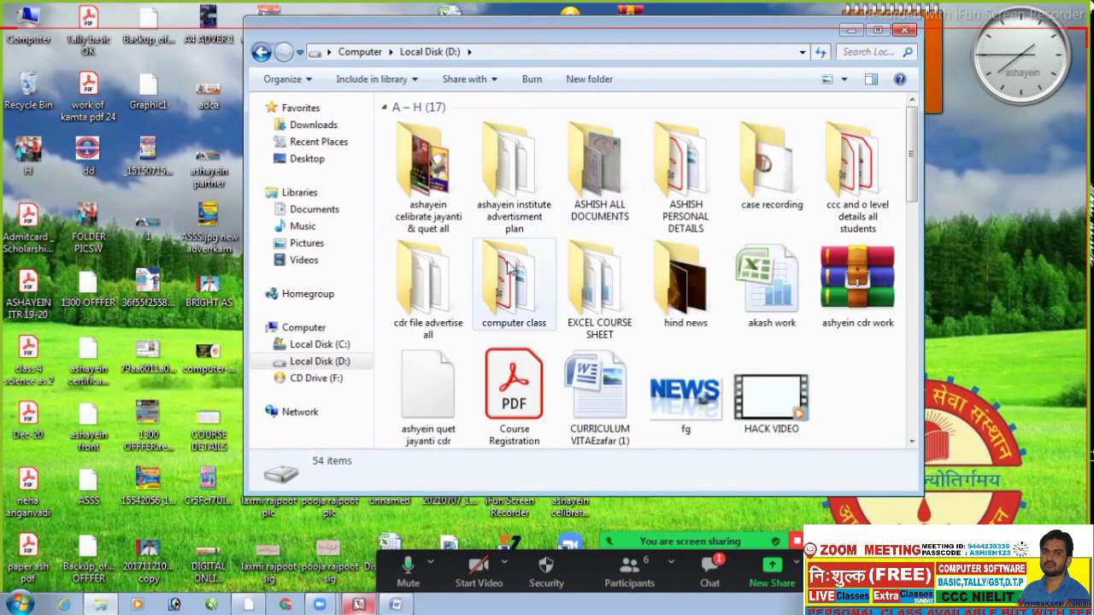
right_click(468, 183)
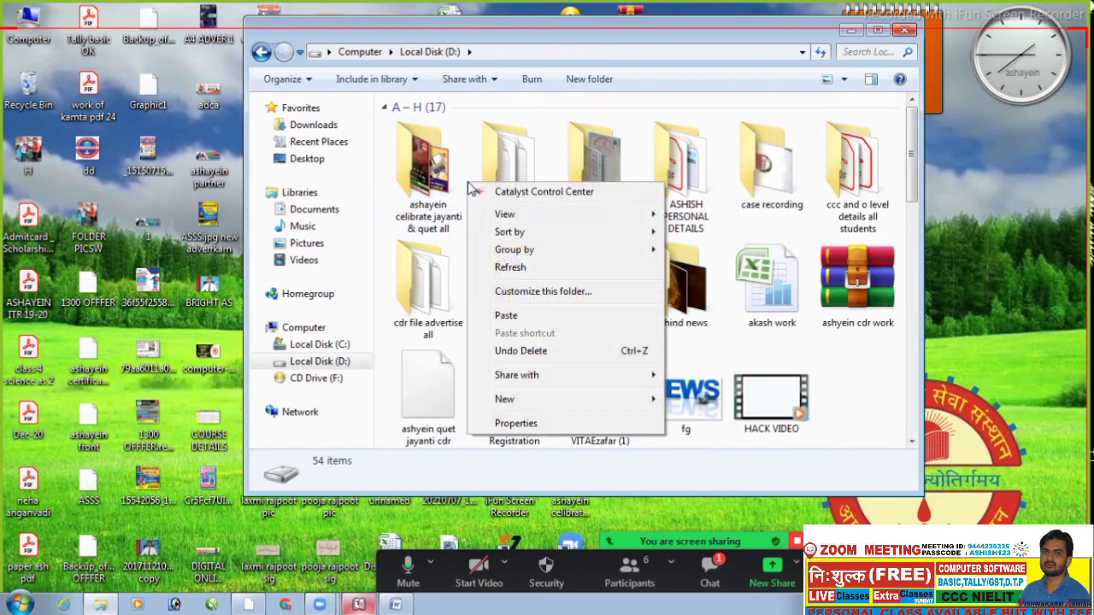
click(491, 315)
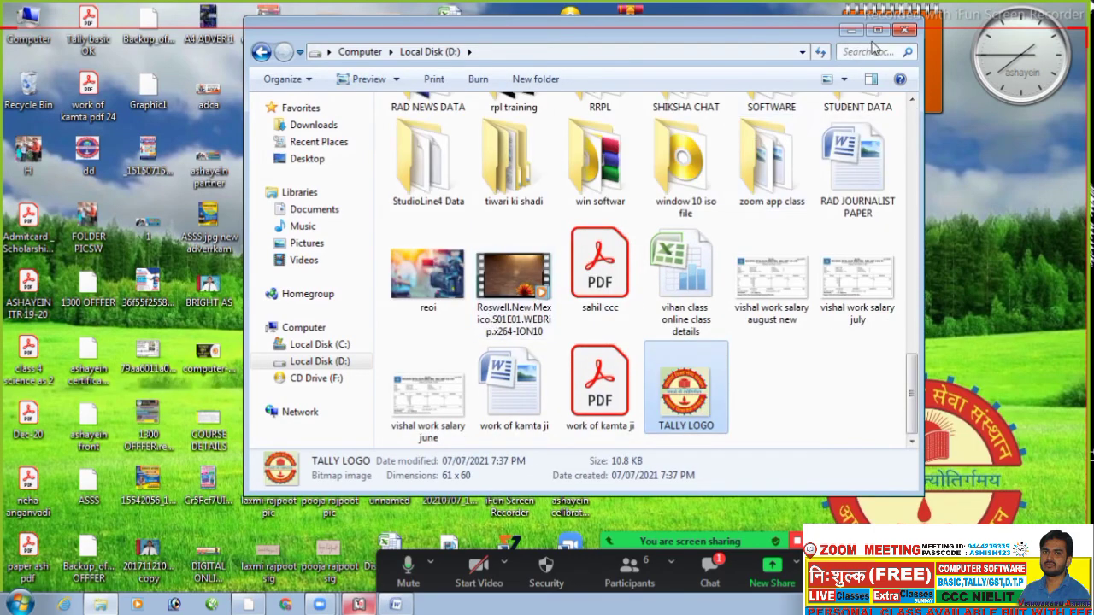
click(906, 32)
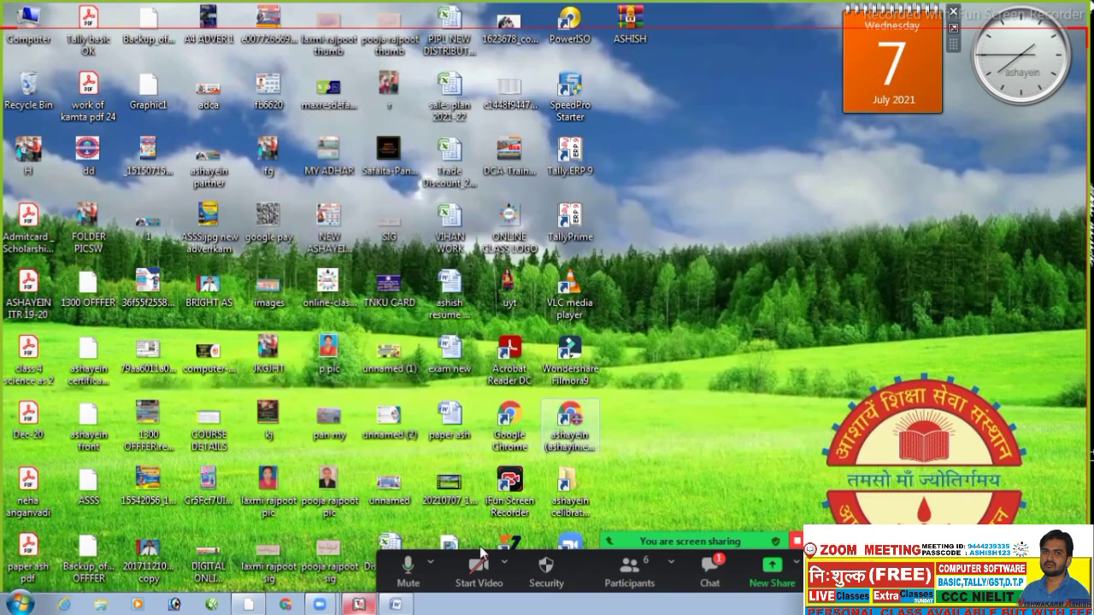
Step: Switch to the Word document and insert a hyperlink to the TALLY LOGO bitmap on Local Disk (D:)
click(396, 605)
key(ctrl+k)
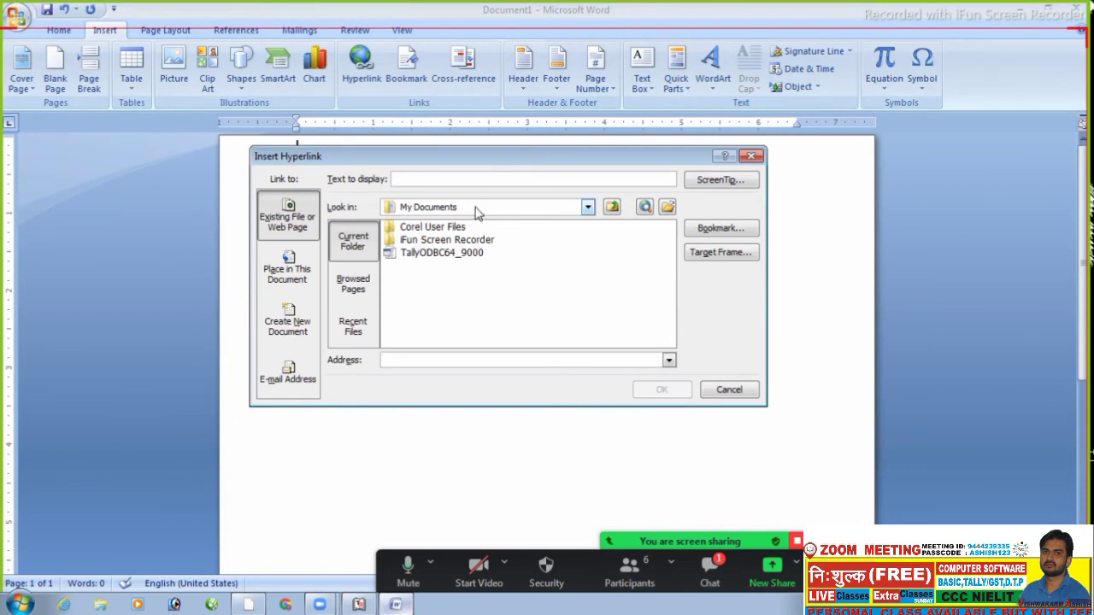
click(477, 211)
click(448, 302)
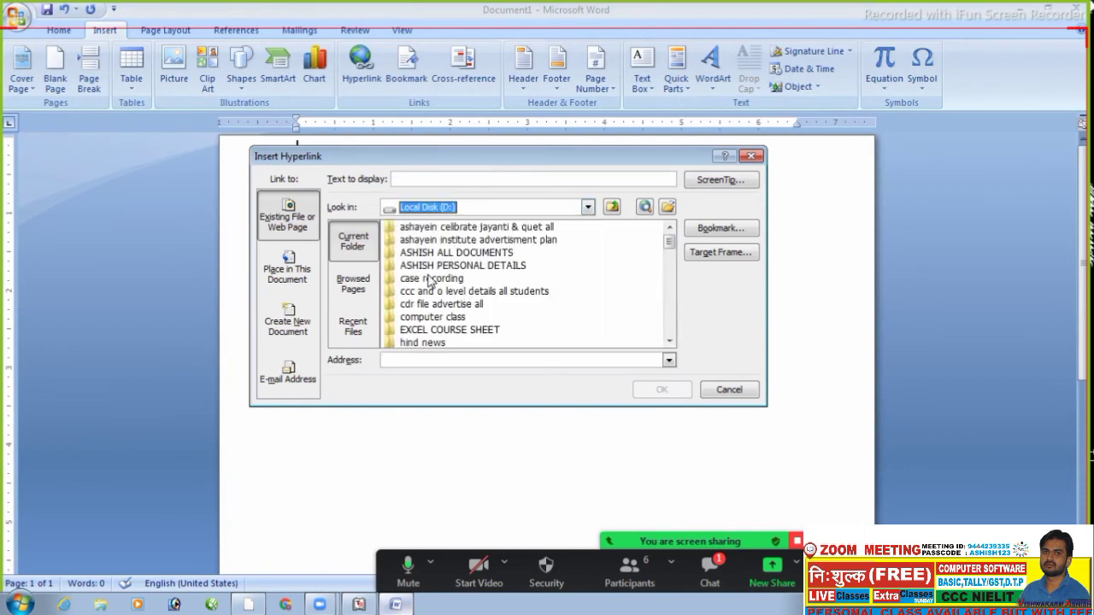
click(430, 279)
key(t)
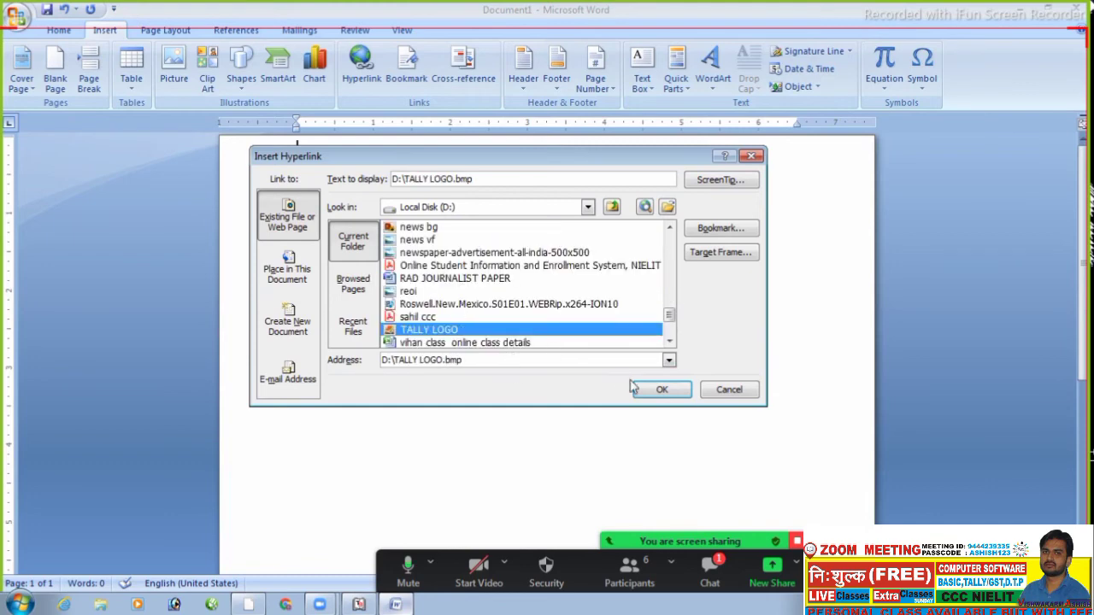
click(660, 390)
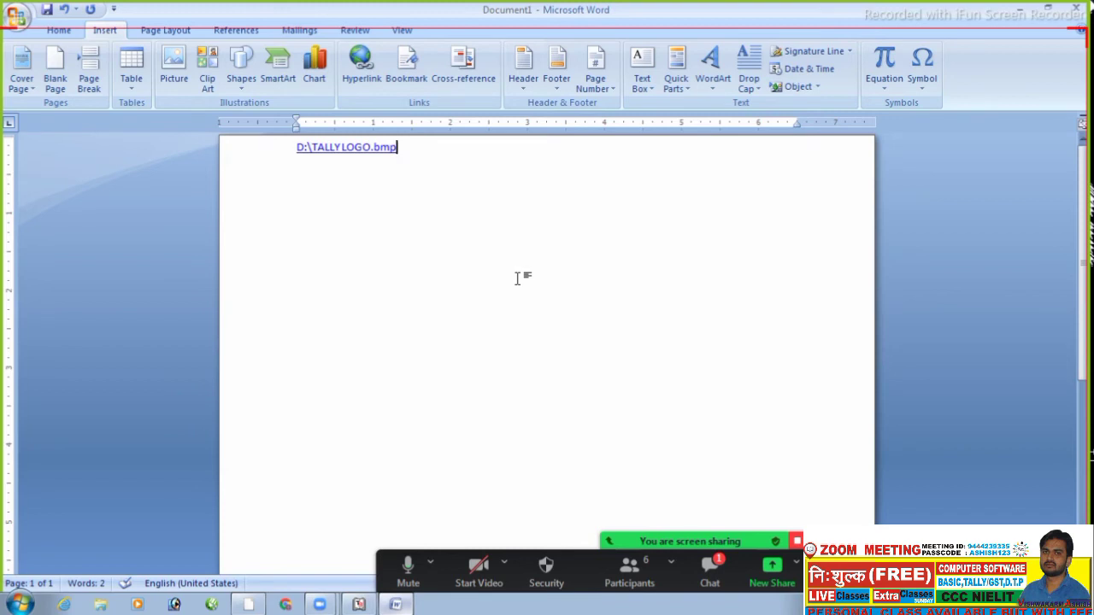
Step: Examine the inserted D: drive logo path character by character
key(Left)
key(Left)
key(Left)
key(Left)
key(Left)
key(Left)
key(Left)
key(Left)
key(Left)
key(Left)
key(Left)
key(Left)
key(Left)
key(Left)
key(Left)
Step: Switch to Tally.ERP 9, set the company logo location to D:\TALLY LOGO.BMP and accept the accounting features
click(359, 604)
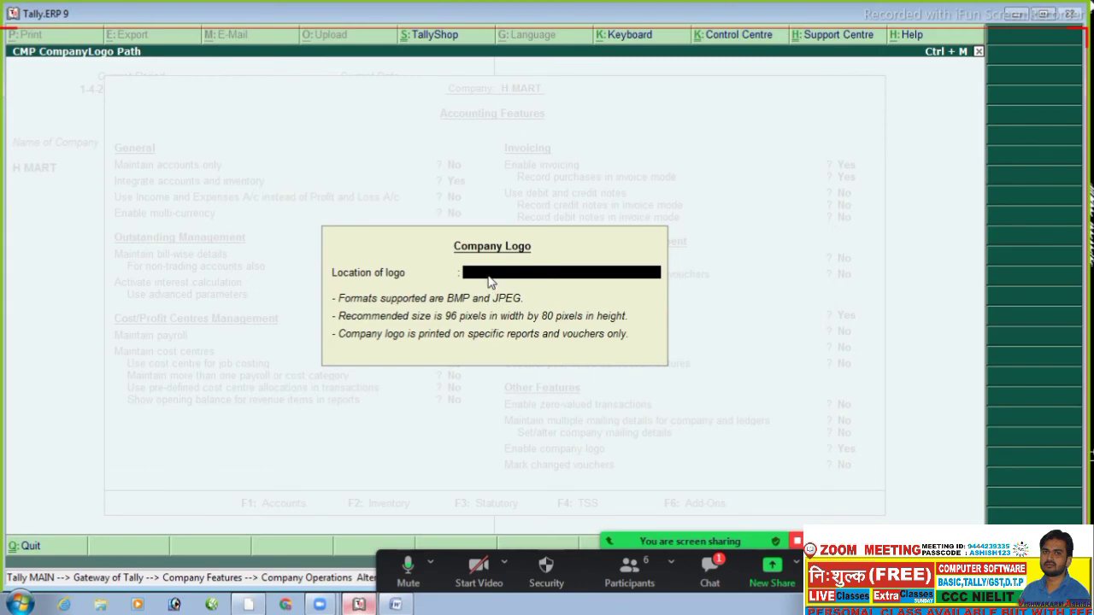
key(Return)
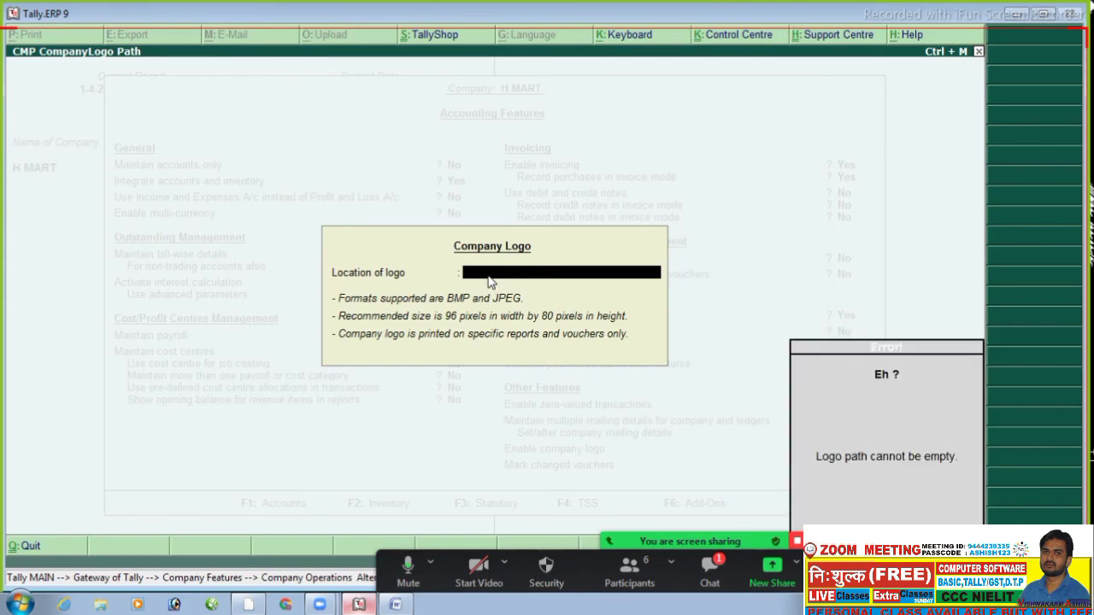
text(D)
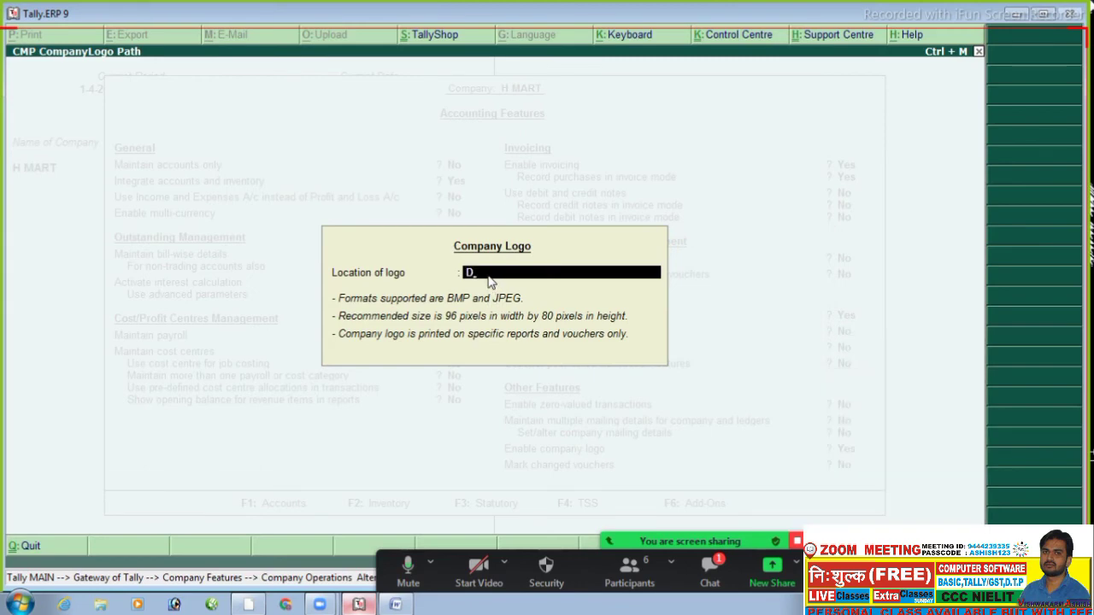
text(:\)
text(TALLY LOGO.BMP)
key(Return)
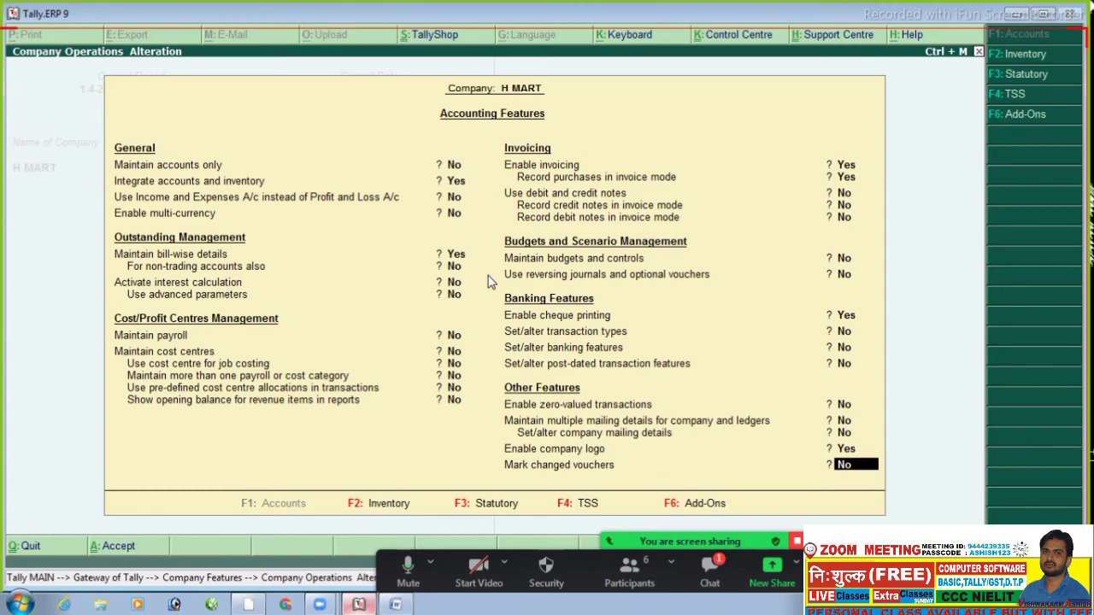
key(Return)
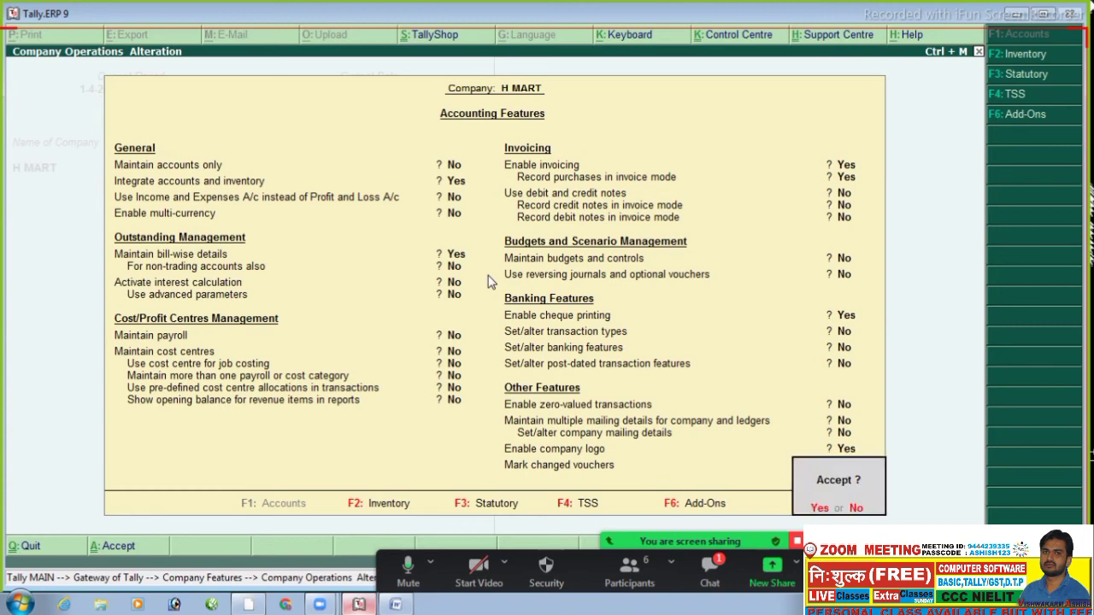
key(Return)
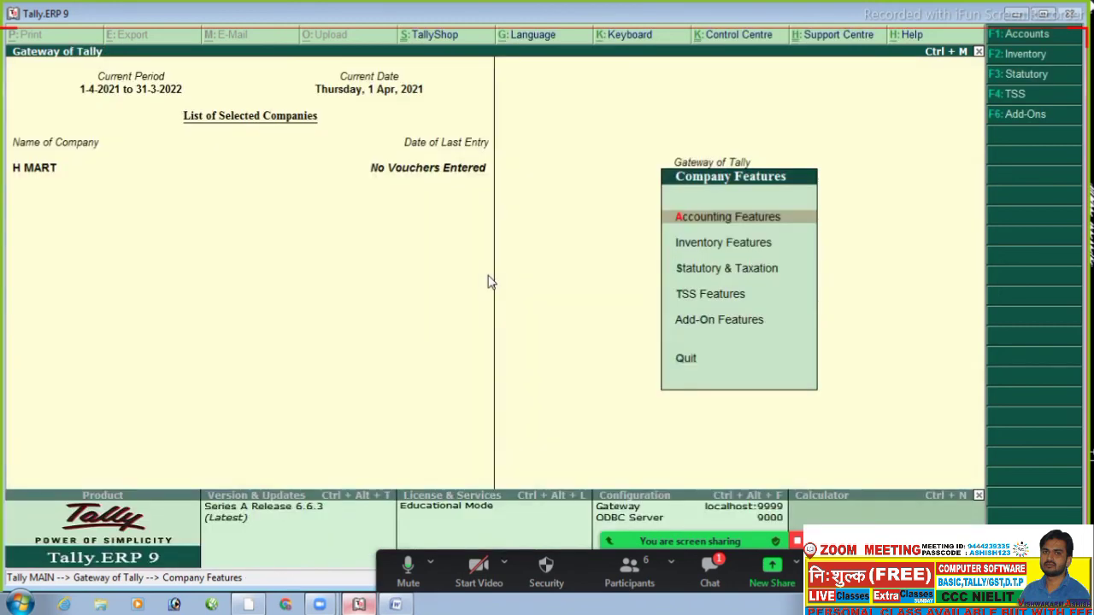
Step: Start a new single ledger named SALE and place it under the Sales Accounts group
key(Escape)
key(Return)
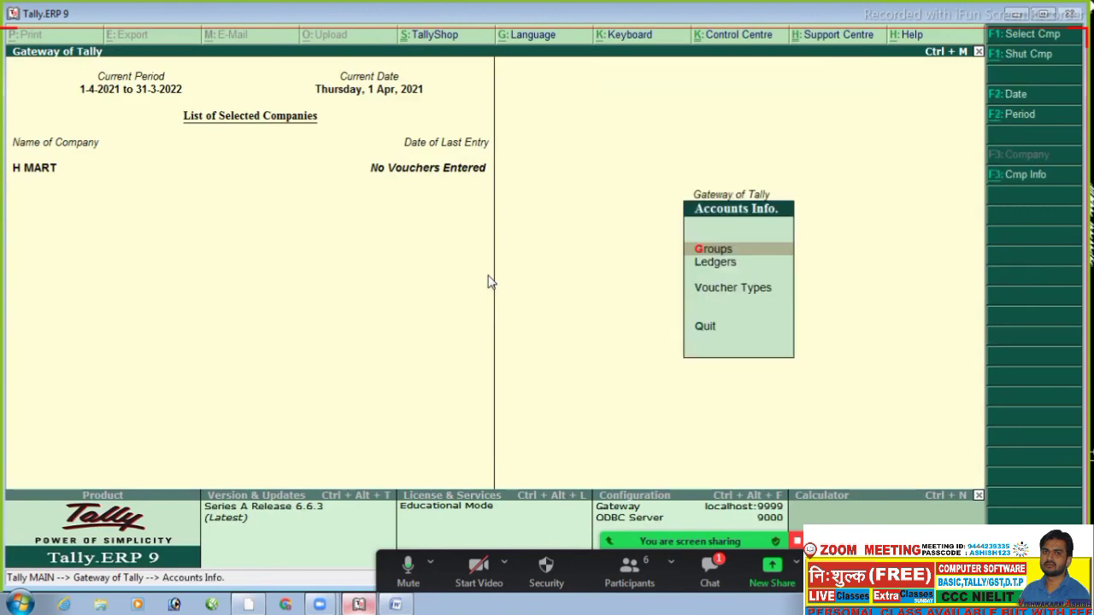
key(Down)
key(Return)
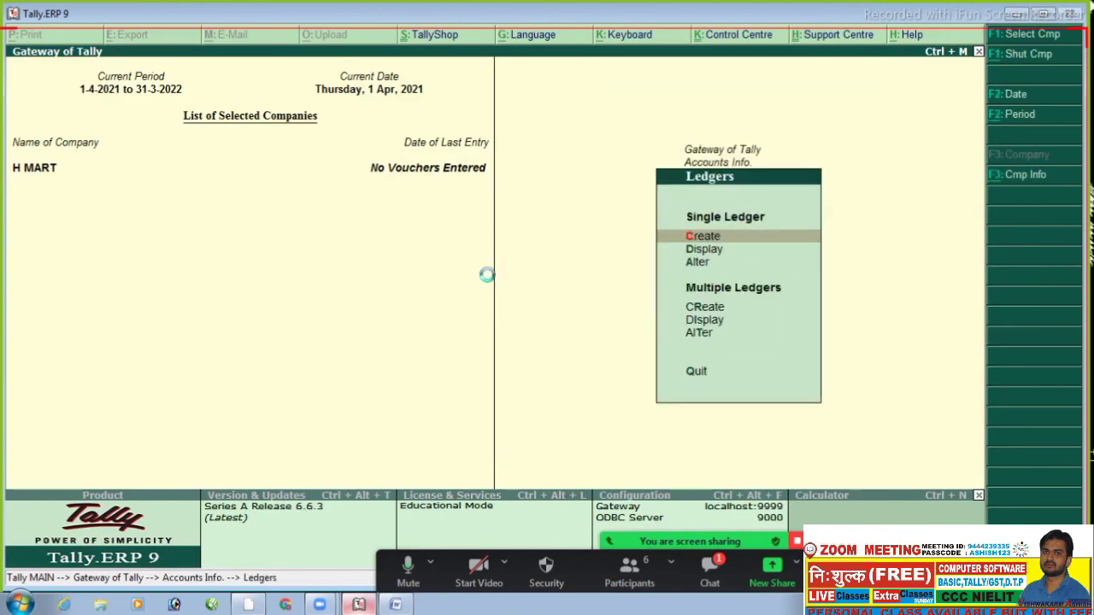
key(Return)
text(SALE)
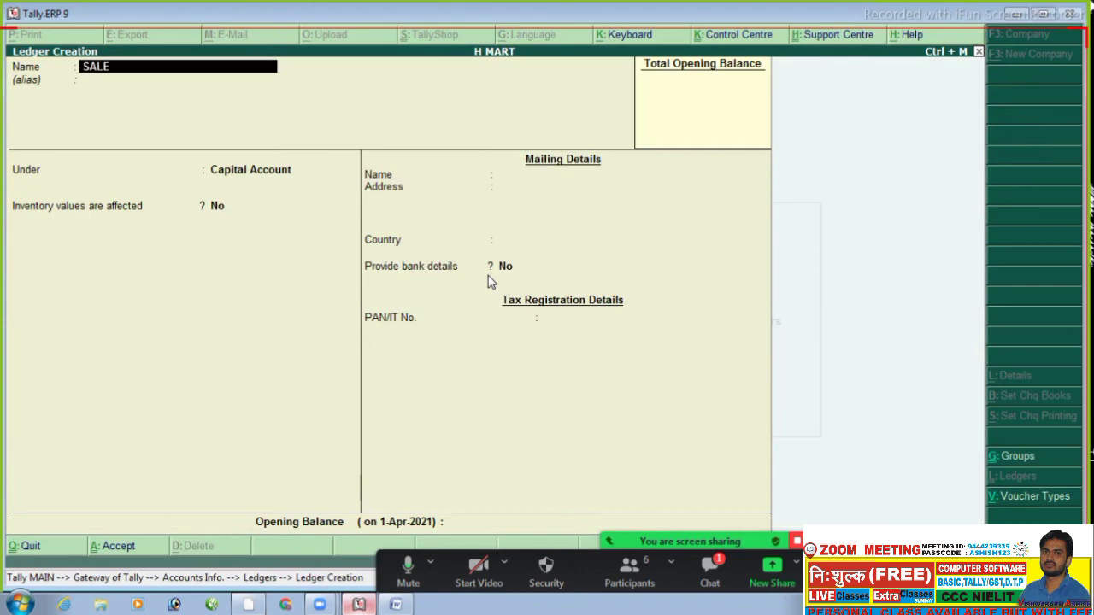
key(Return)
key(Return)
key(Return)
key(Up)
text(SA)
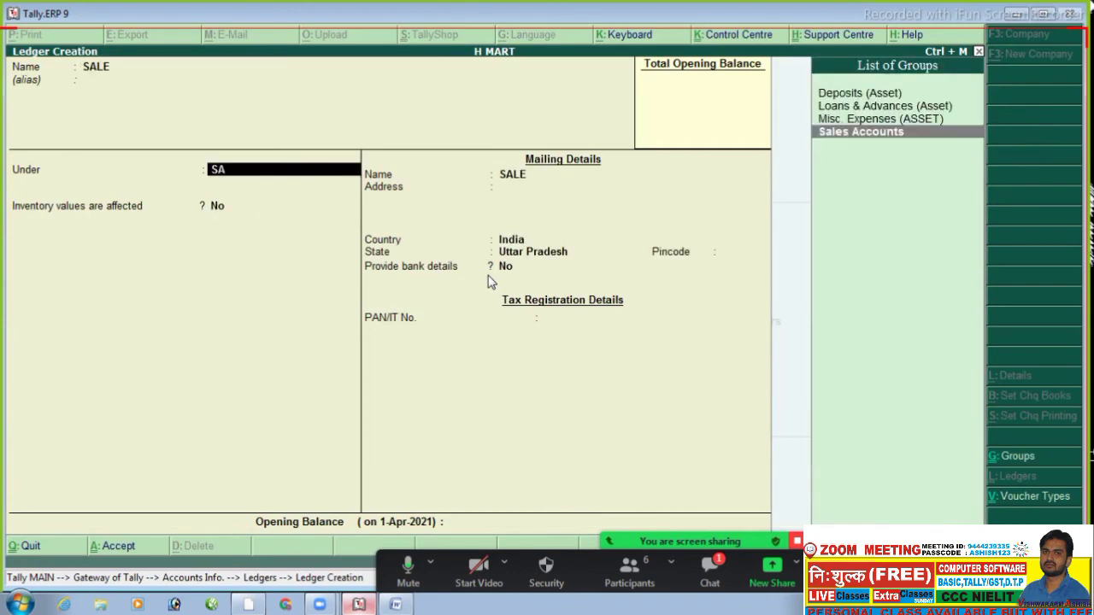
text(LE)
key(Return)
Step: Set inventory values affected to Yes for the SALE ledger and save it
text(Yes)
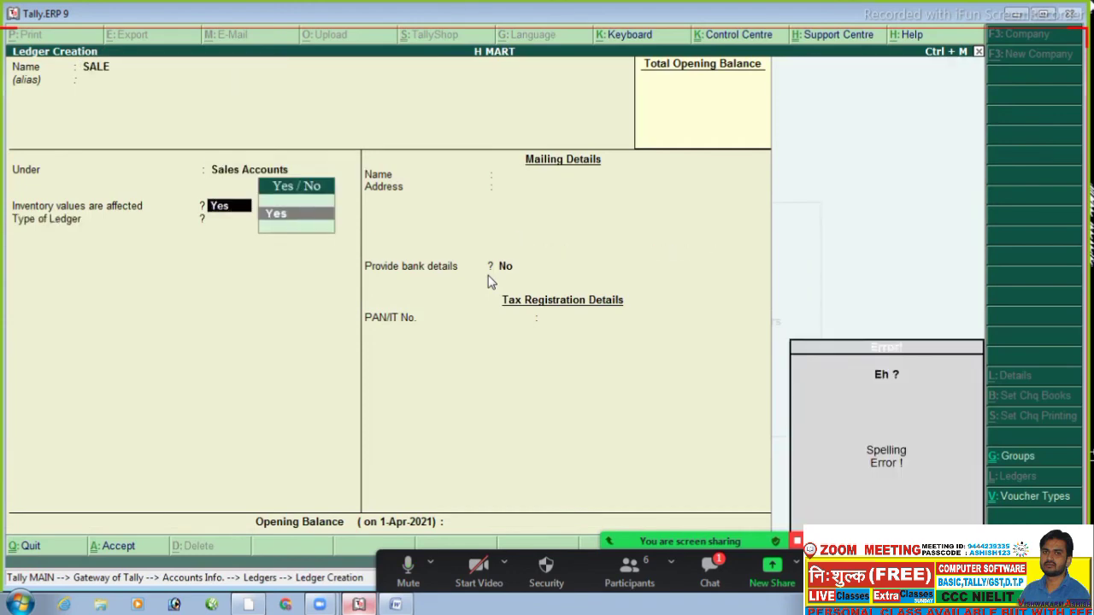
key(Return)
key(Return)
key(Return)
key(Return)
key(Return)
key(Return)
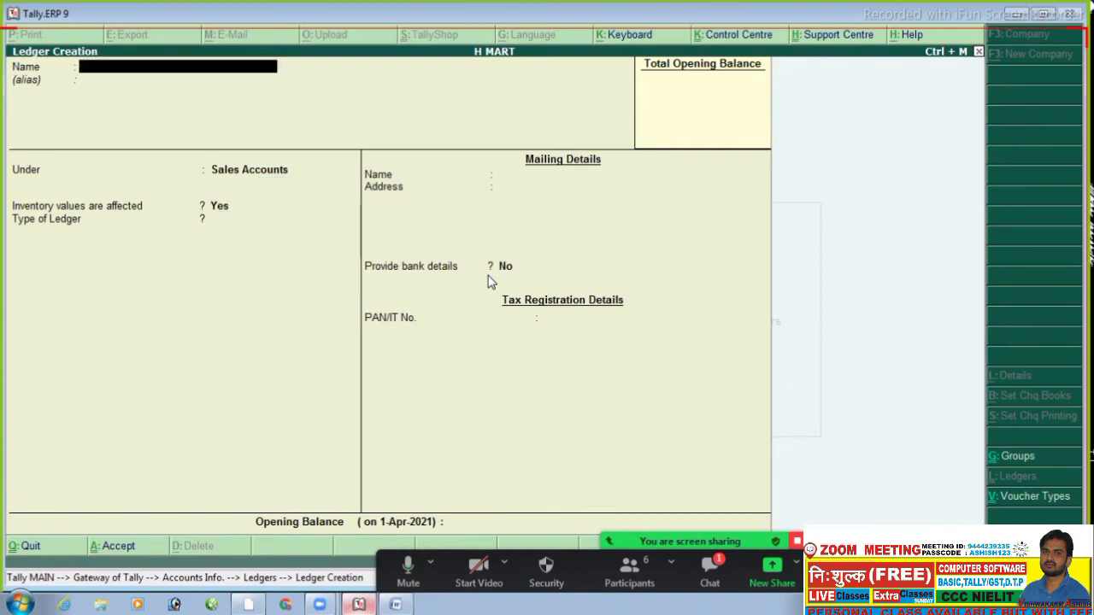
Step: Start another ledger with the customer's name and place it under the Sundry Debtors group
text(MOHAN)
key(Return)
key(Return)
text(S)
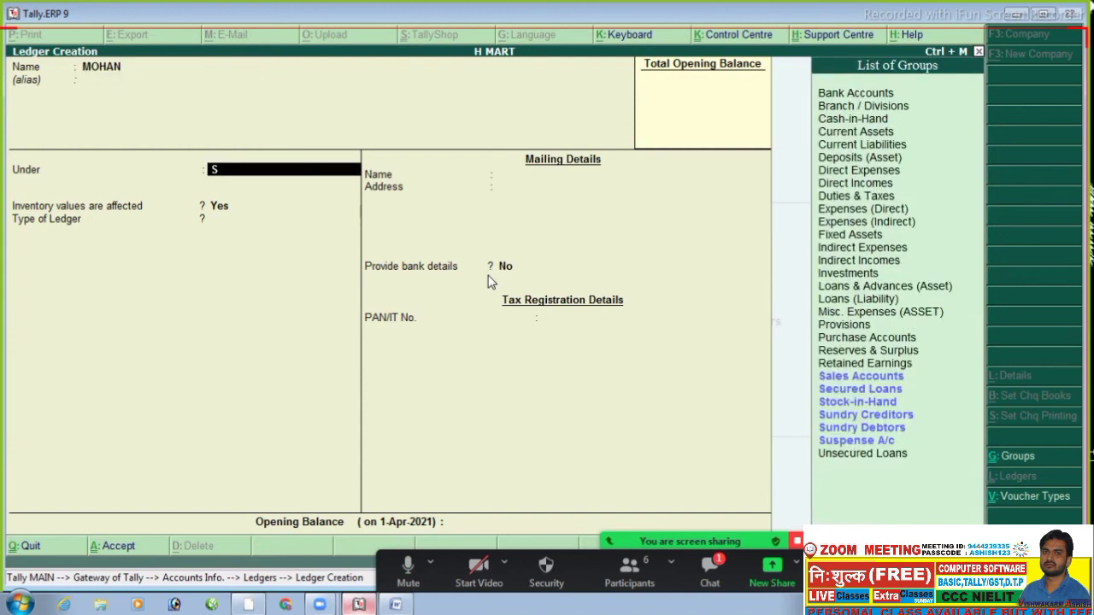
key(Up)
key(Down)
key(Return)
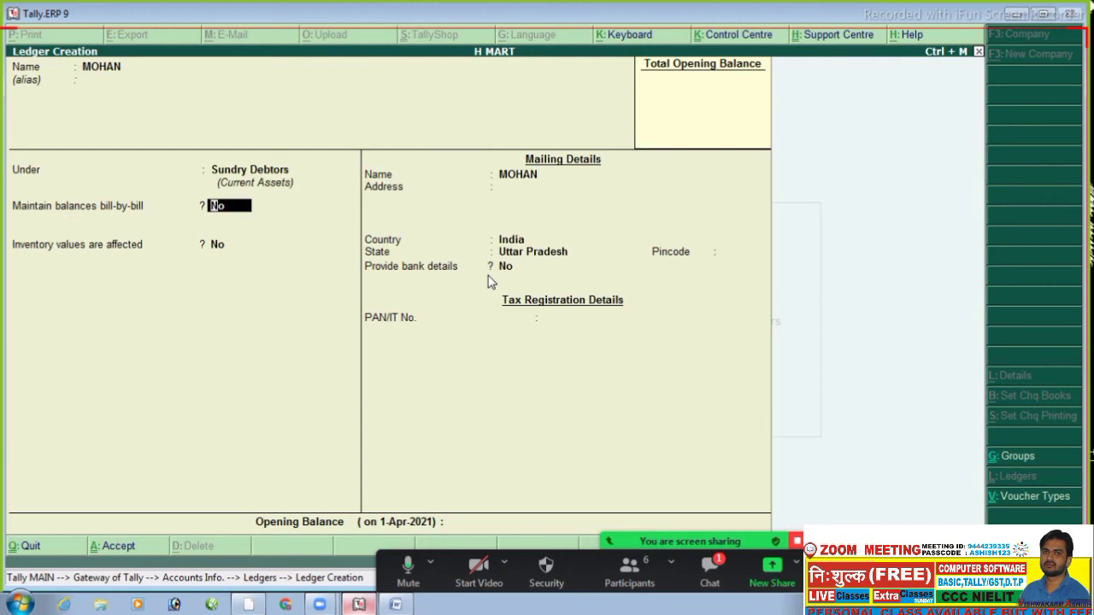
Step: Set inventory values affected to Yes for the customer ledger, save it and return to the Gateway of Tally
key(Return)
key(y)
key(Return)
key(Return)
key(Return)
key(Return)
key(Return)
key(Return)
key(Return)
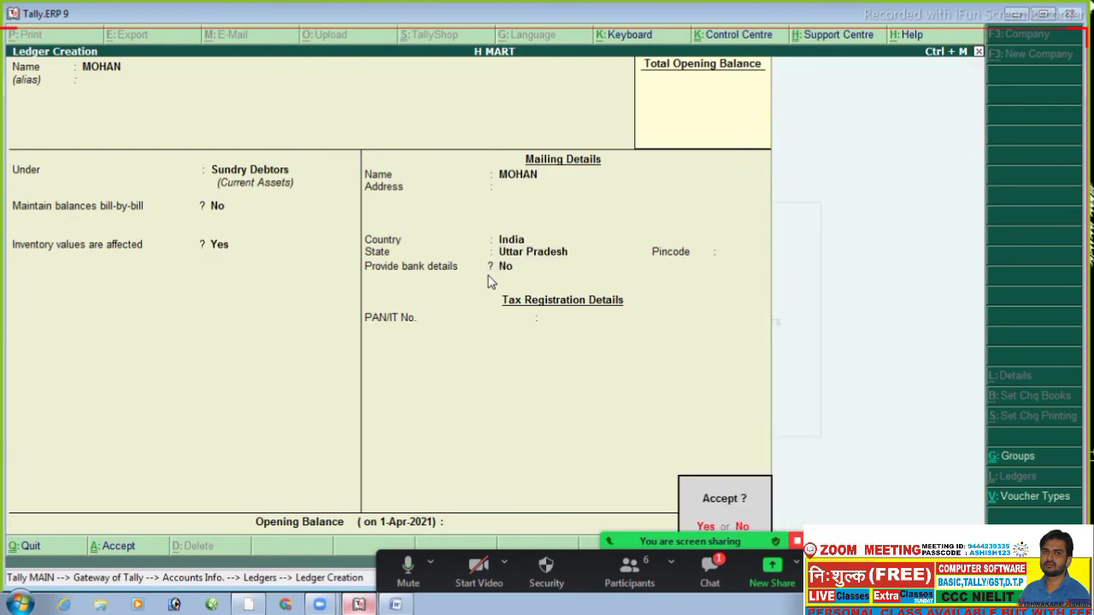
key(Return)
key(Escape)
key(Return)
key(Escape)
key(Escape)
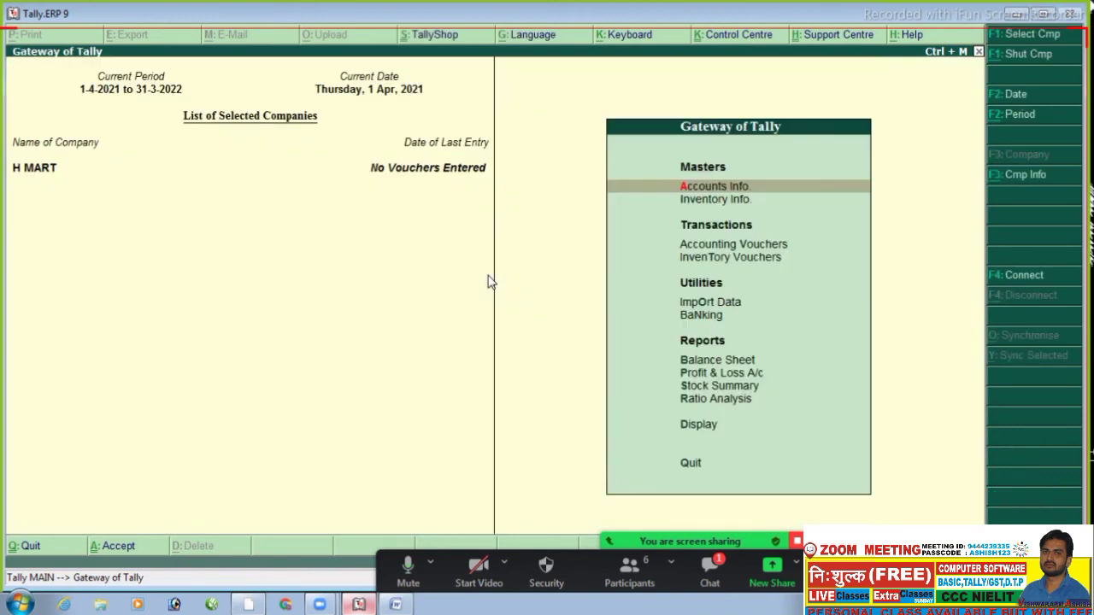
Step: Create a single stock item named T.V under Primary with units Not Applicable and leave stock item creation
key(Down)
key(Down)
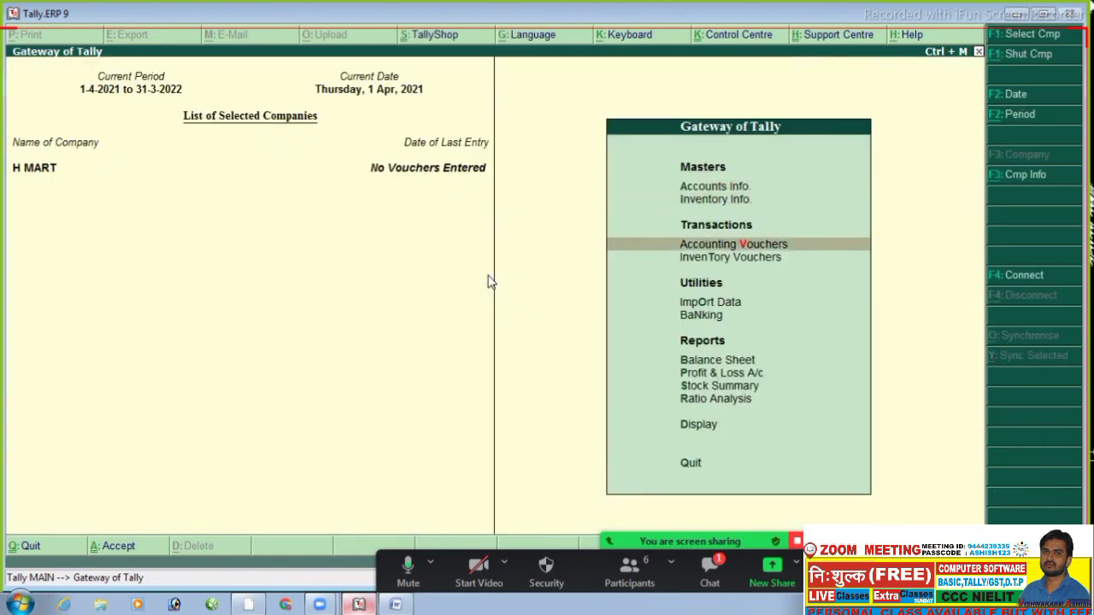
key(Up)
key(Return)
key(Down)
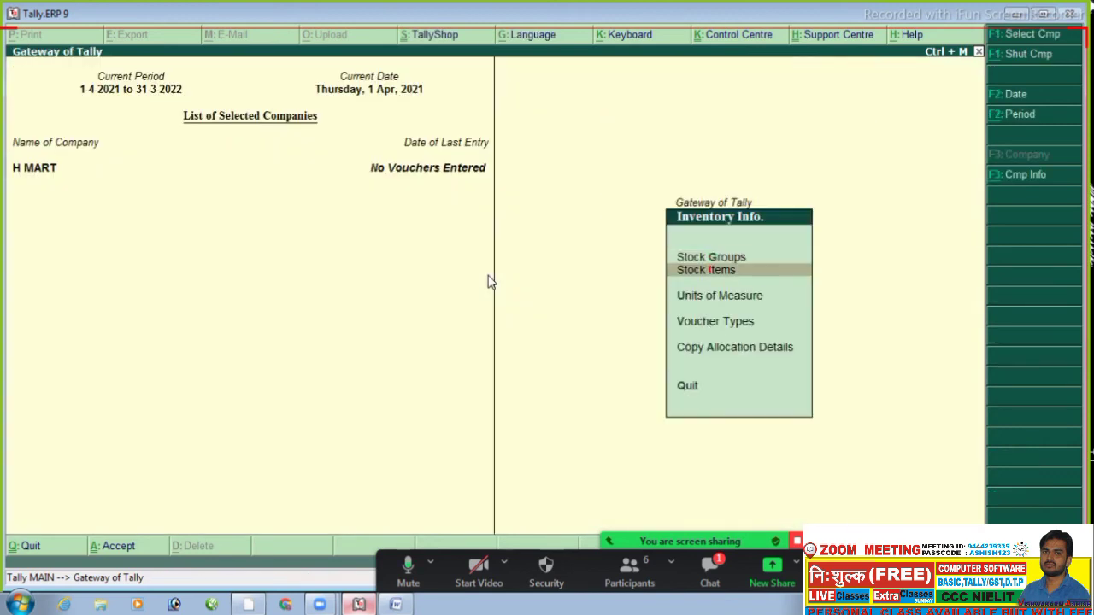
key(Return)
key(Down)
key(Up)
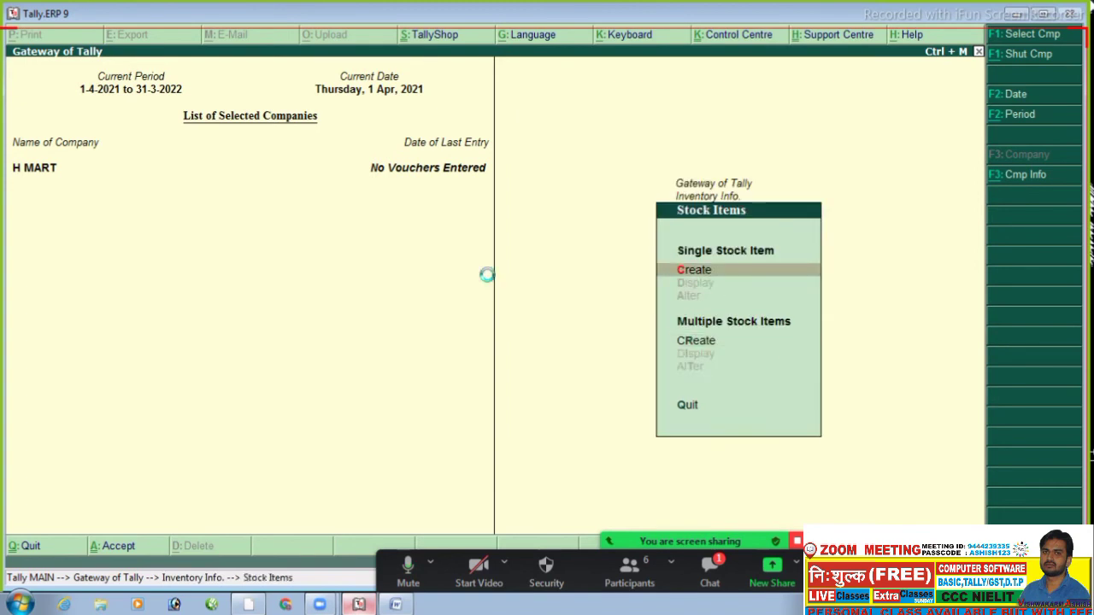
key(Return)
text(T.V)
key(Return)
key(Return)
key(Return)
key(Return)
key(Return)
key(Return)
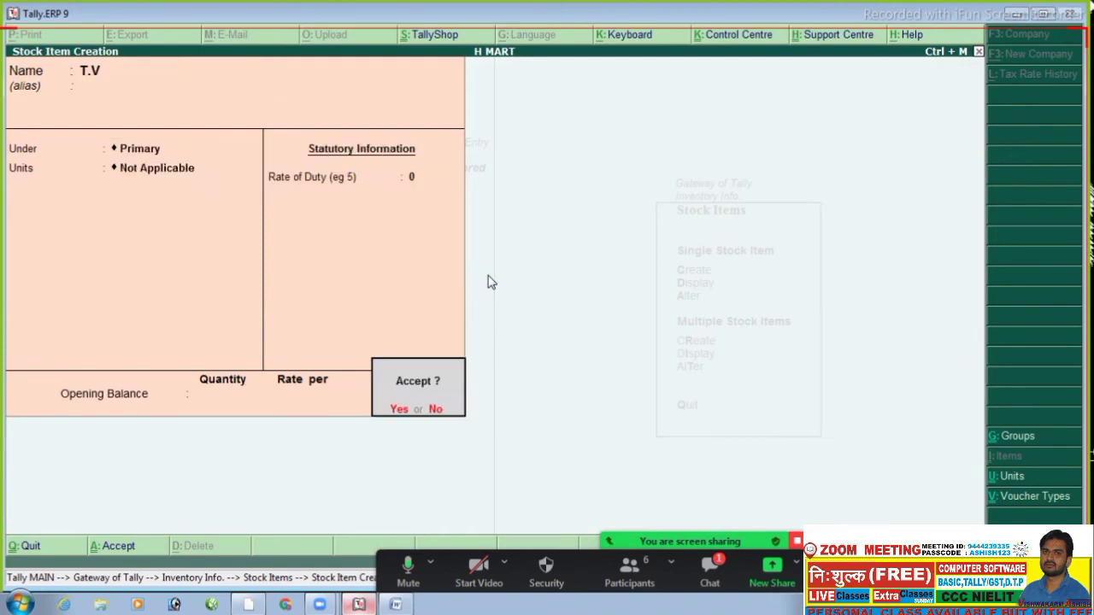
key(Return)
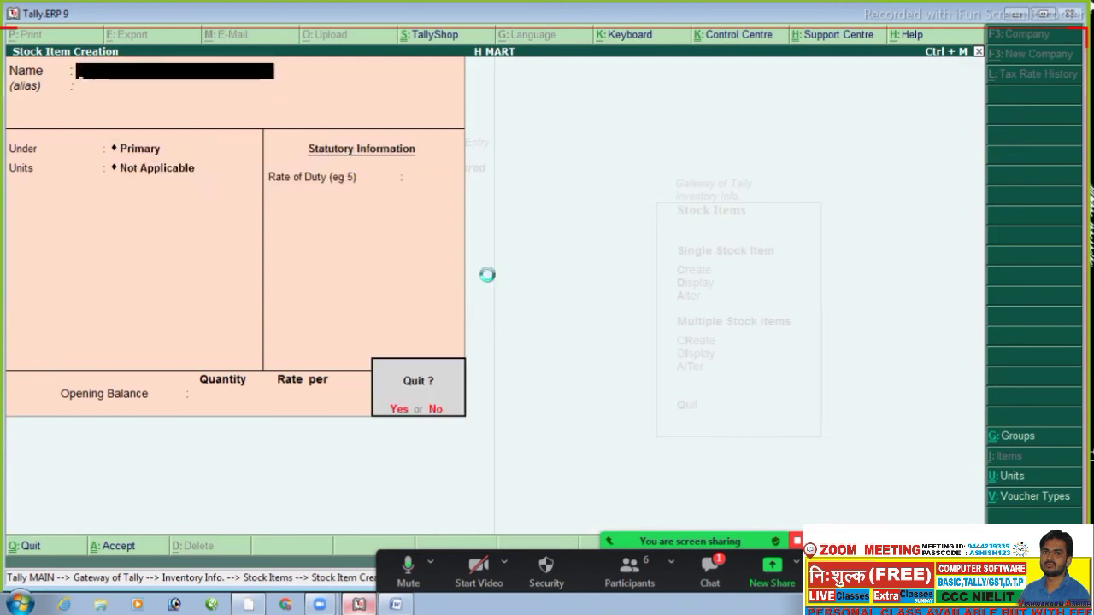
key(Escape)
key(Escape)
Step: Start a sales voucher without a reference number and choose the customer's ledger as the party account
key(Down)
key(Down)
key(Up)
key(Return)
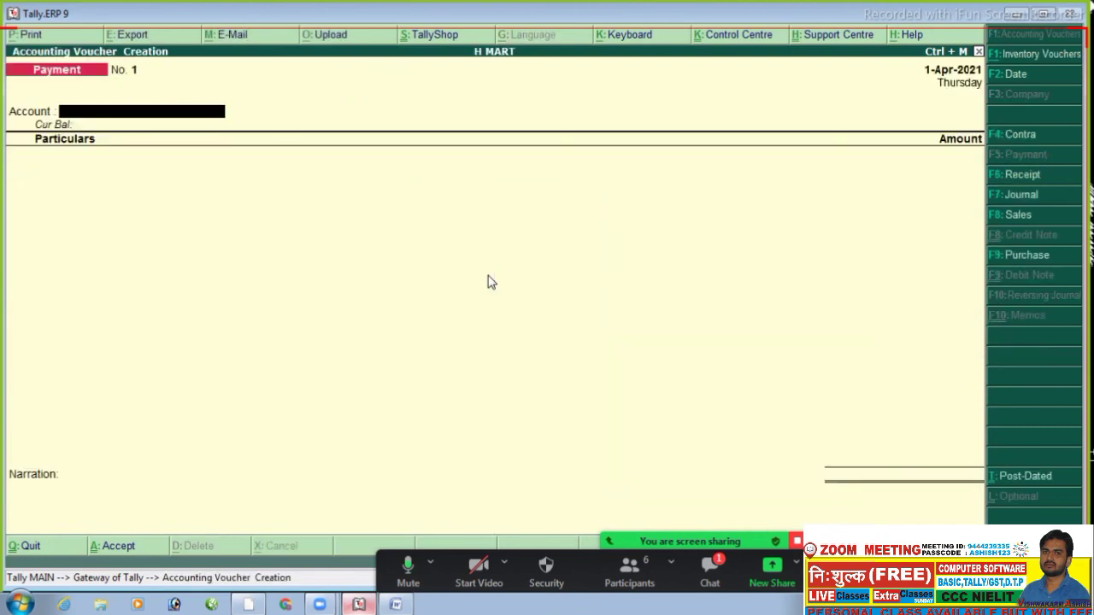
key(F8)
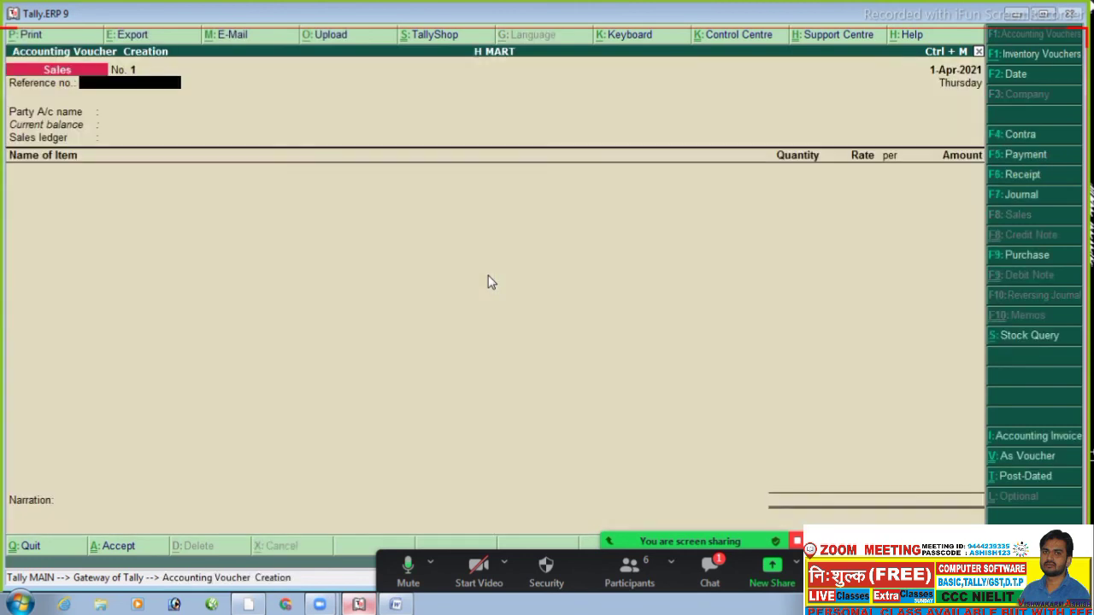
key(Return)
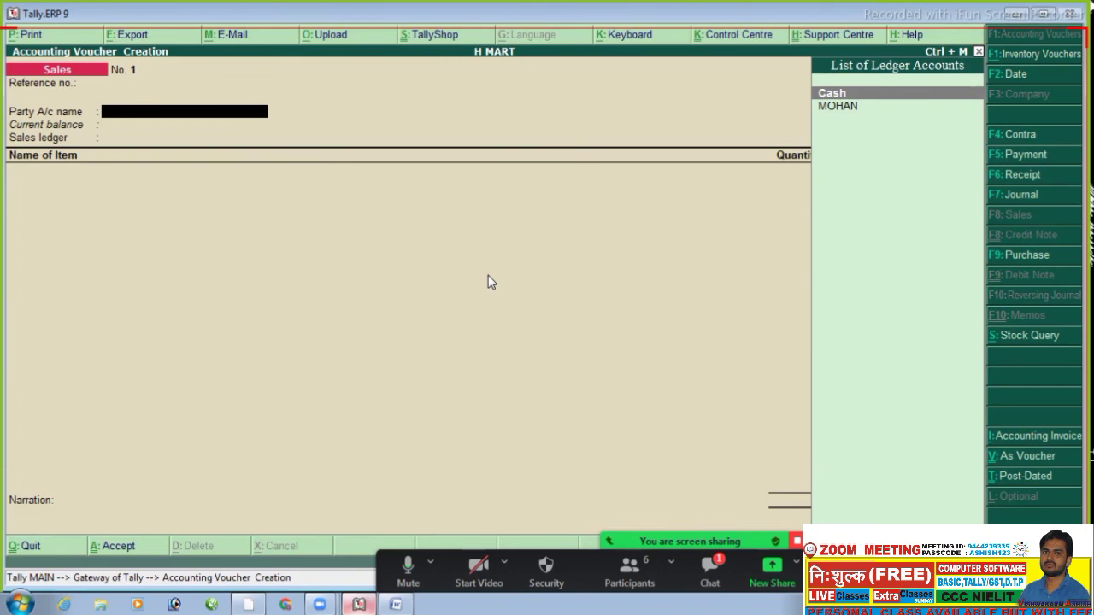
key(Down)
key(Return)
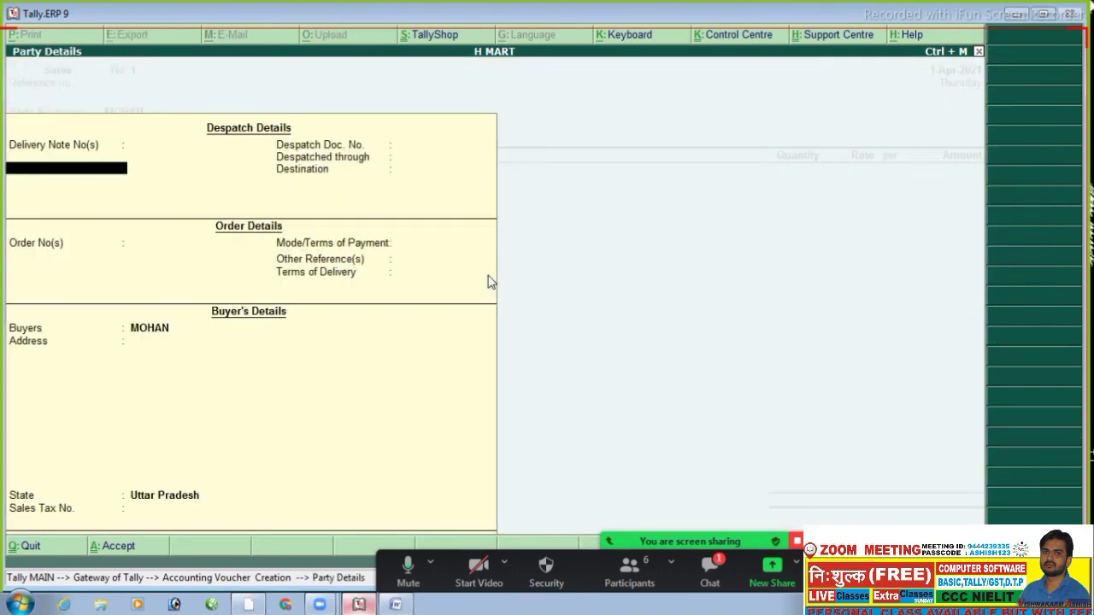
Step: Accept the party details without additions and choose SALE as the voucher's sales ledger
key(Return)
key(Return)
key(Return)
key(Return)
key(Return)
key(Return)
key(Return)
key(Return)
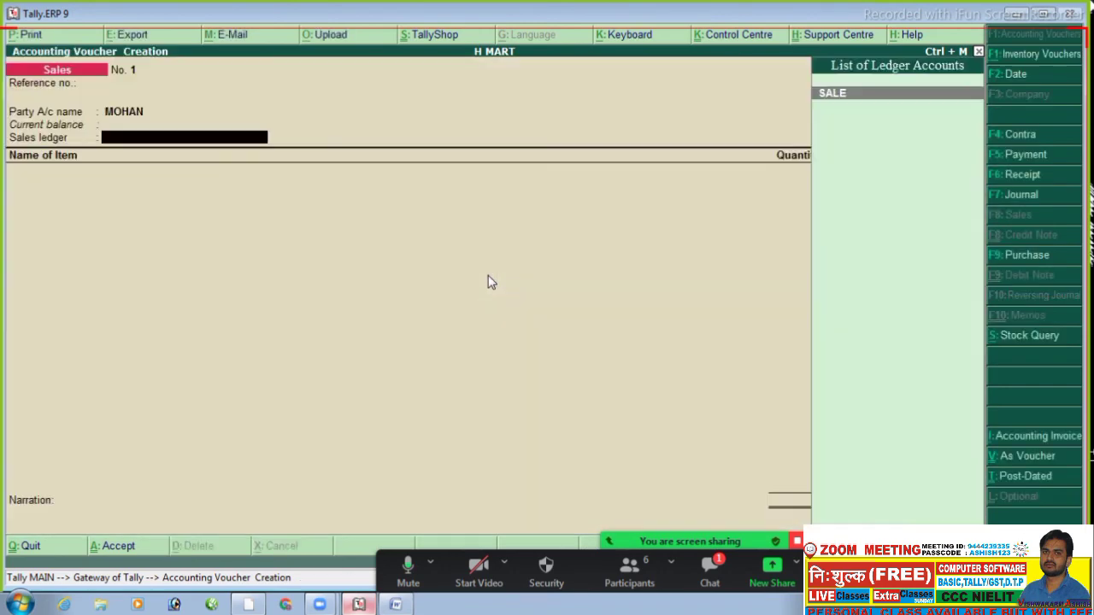
key(Return)
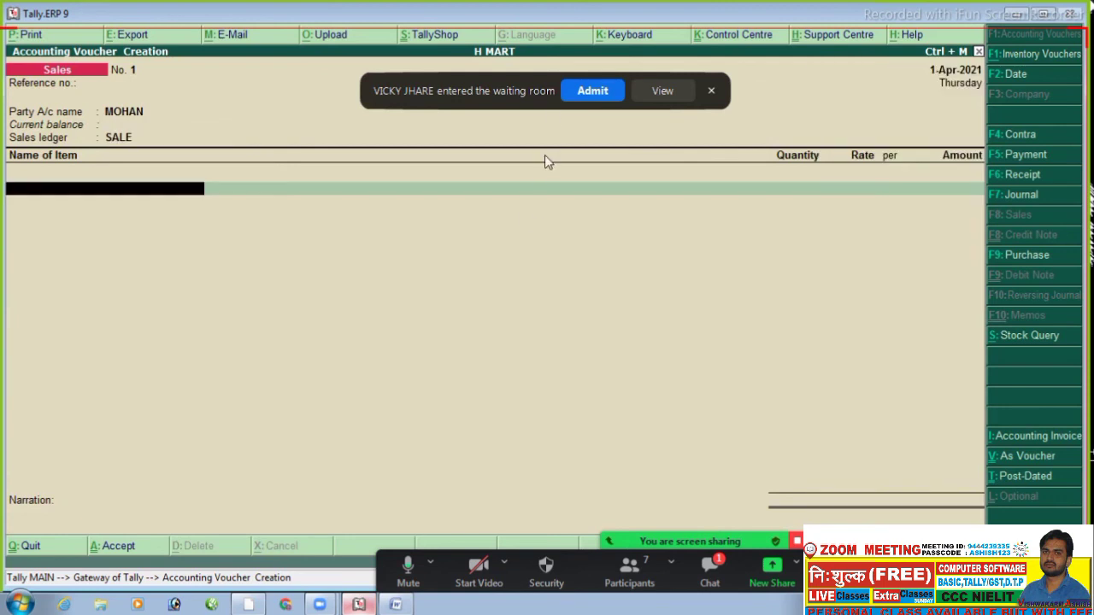
Step: Admit the waiting meeting participant and add the item T.V with an amount of 15000 to the sales voucher
click(581, 90)
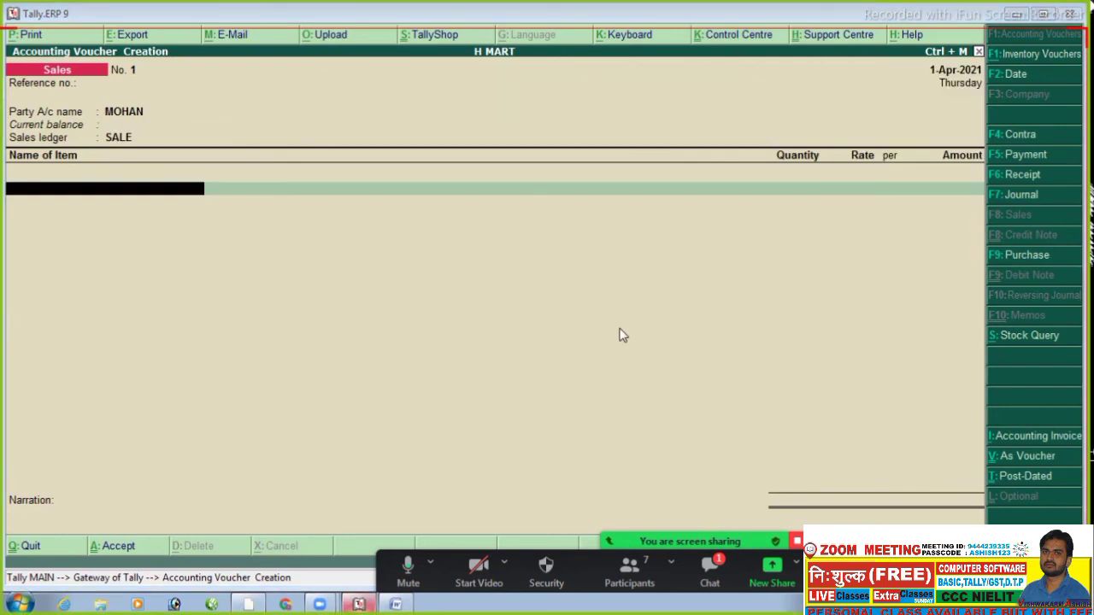
click(550, 291)
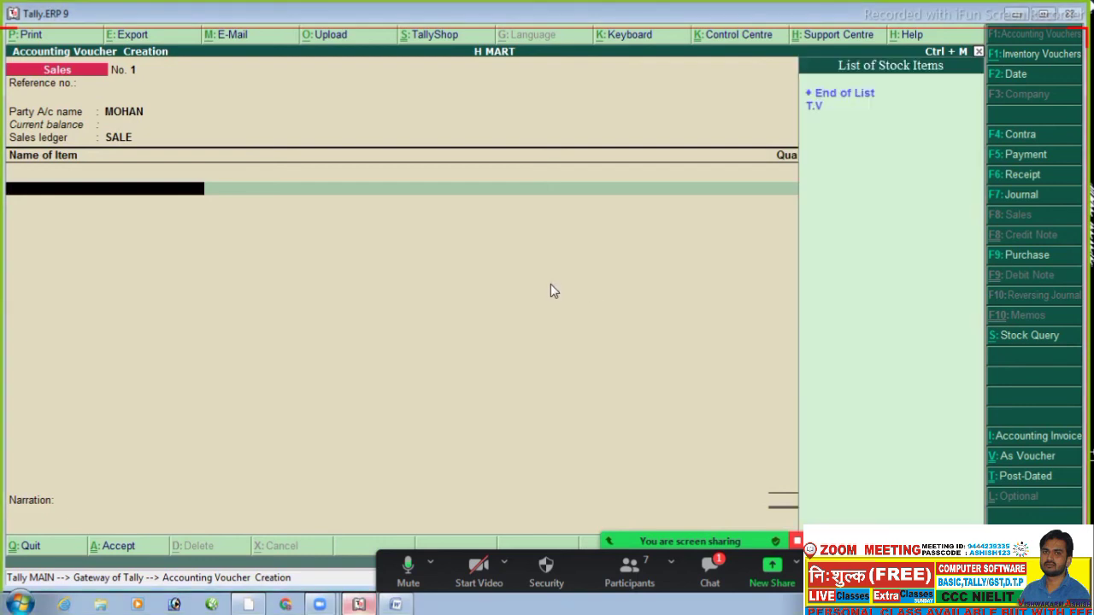
key(Down)
key(Return)
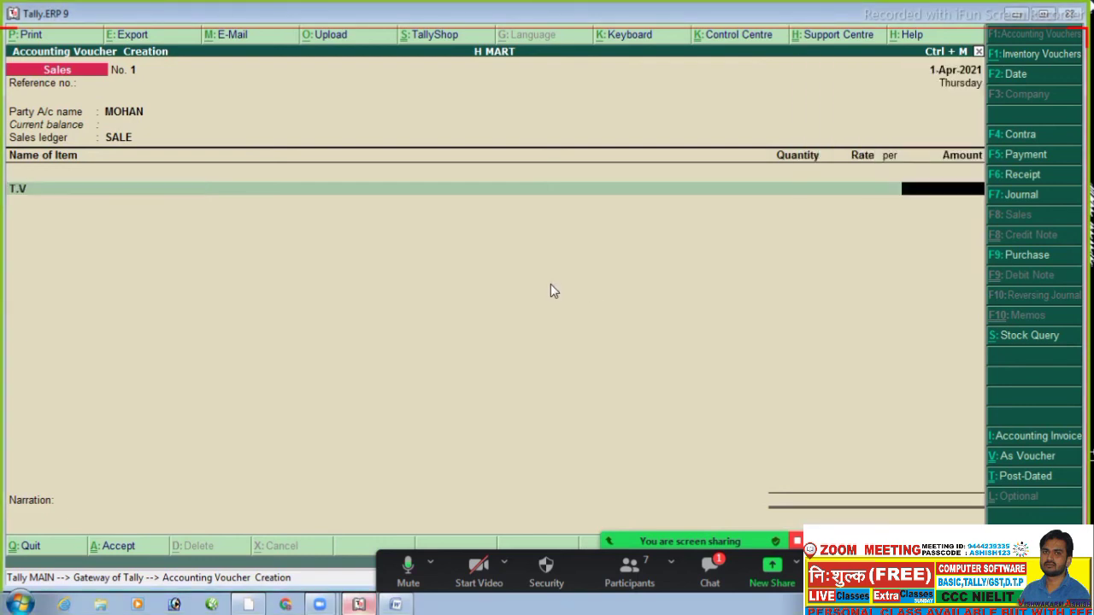
text(15000)
key(Return)
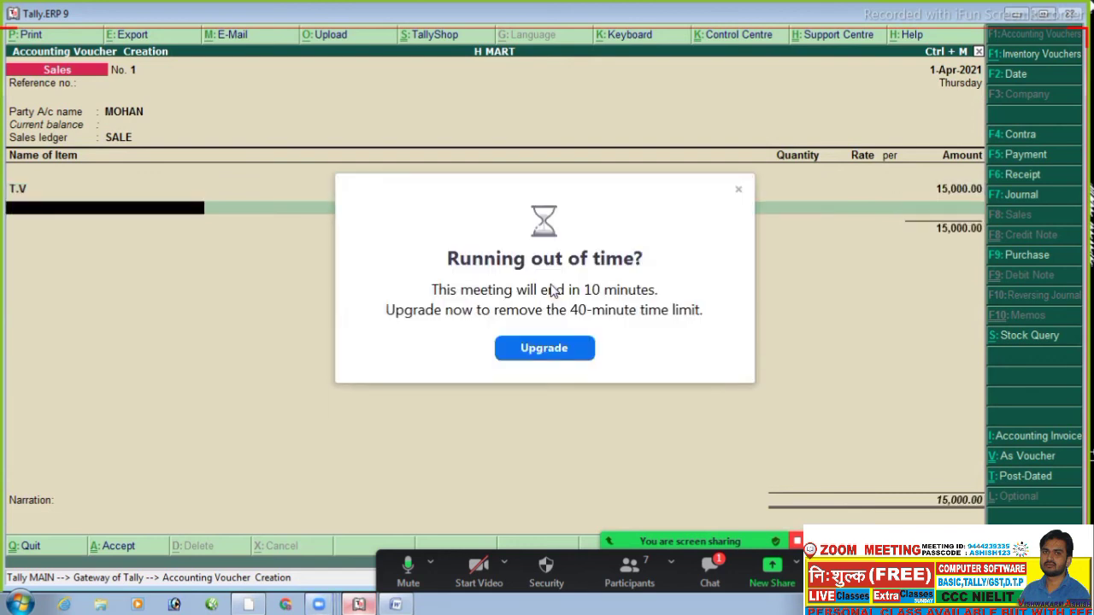
Step: Dismiss the meeting time-limit notice, end the item list and save the sales voucher without a narration
click(738, 190)
key(Return)
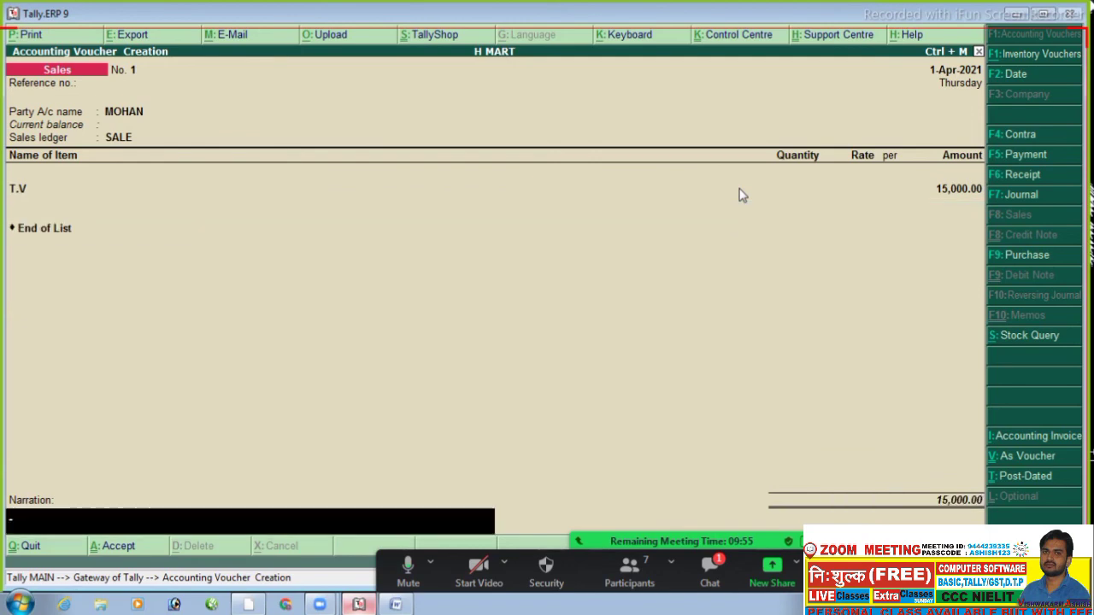
key(Return)
key(Return)
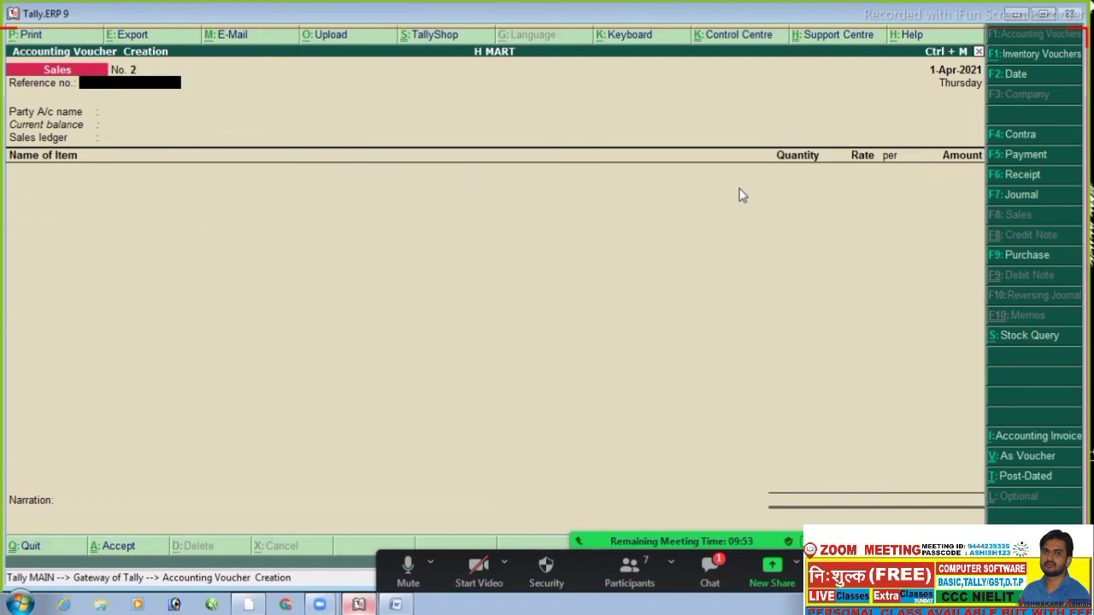
Step: Leave voucher creation and return to the Gateway of Tally without quitting the program
key(Escape)
key(Return)
key(Escape)
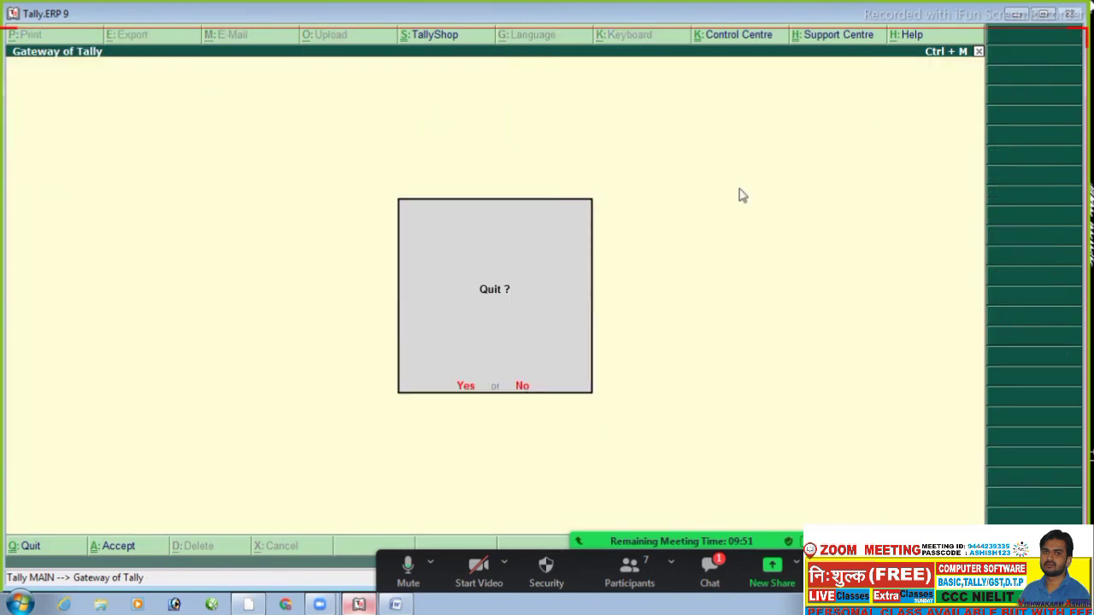
key(Escape)
key(Down)
key(Down)
key(Down)
key(Down)
key(Down)
key(Down)
key(Down)
key(Down)
key(Down)
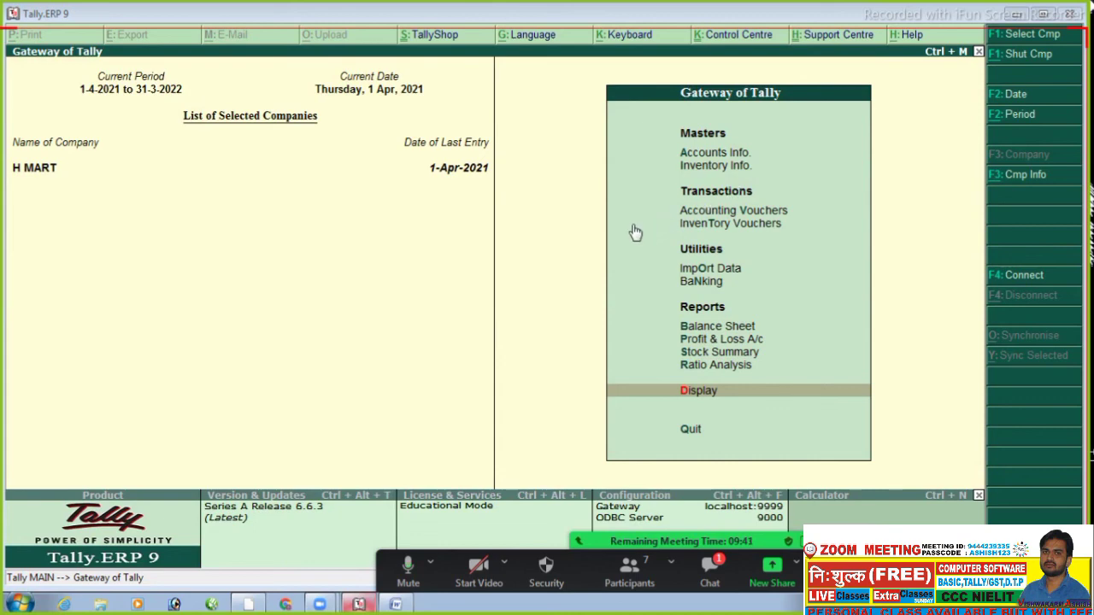
key(t)
key(Escape)
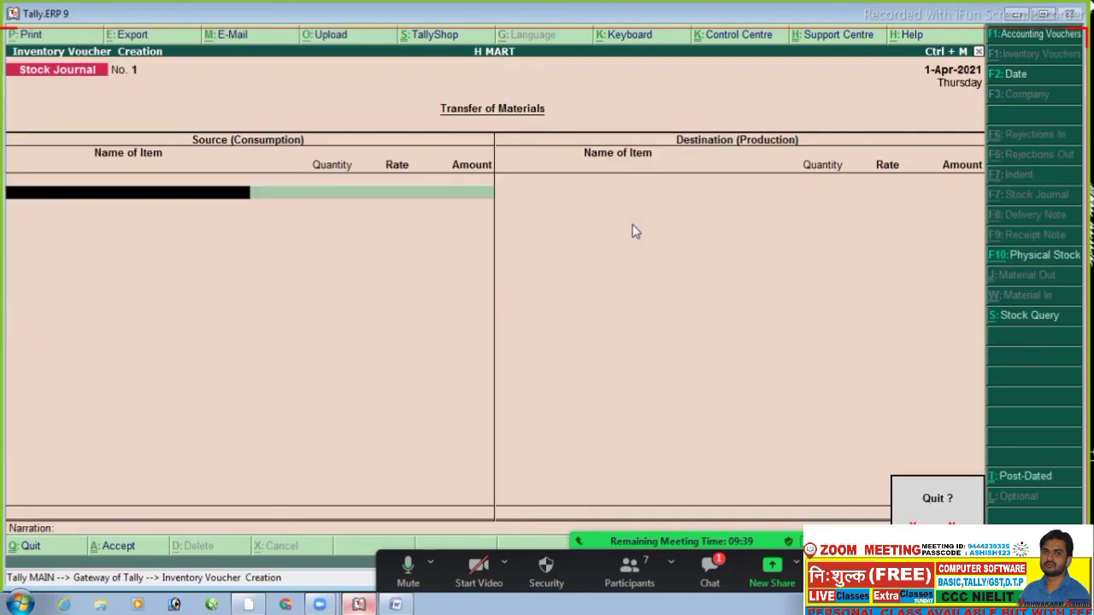
key(y)
Step: Open the Day Book from the display reports and open the sales voucher dated 1-Apr-2021 listed there
key(Down)
key(Down)
key(Down)
key(Down)
key(Down)
key(Down)
key(Down)
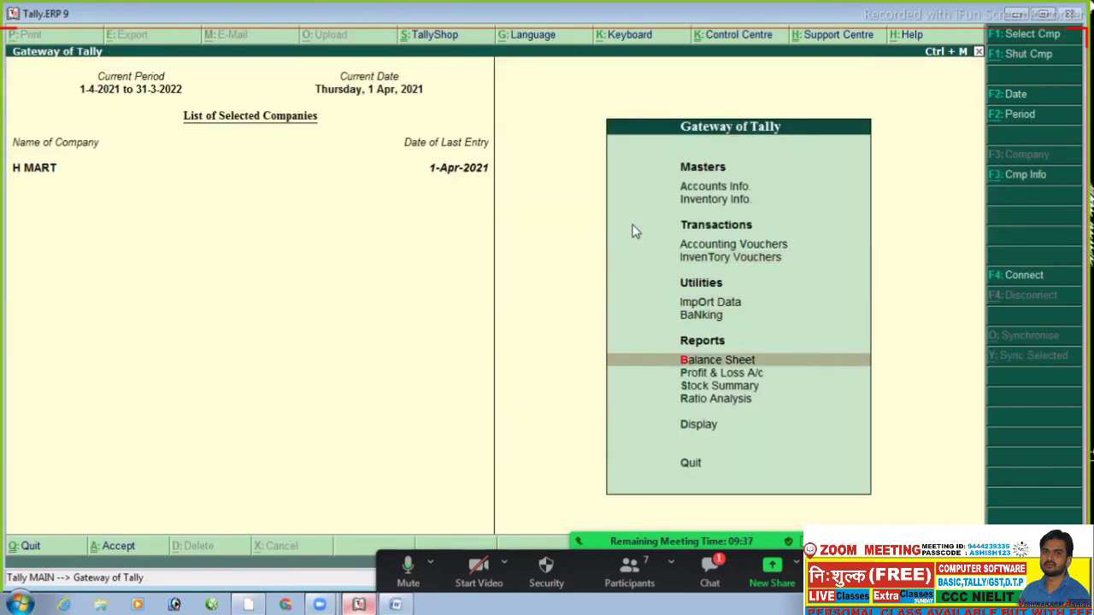
key(Return)
key(Down)
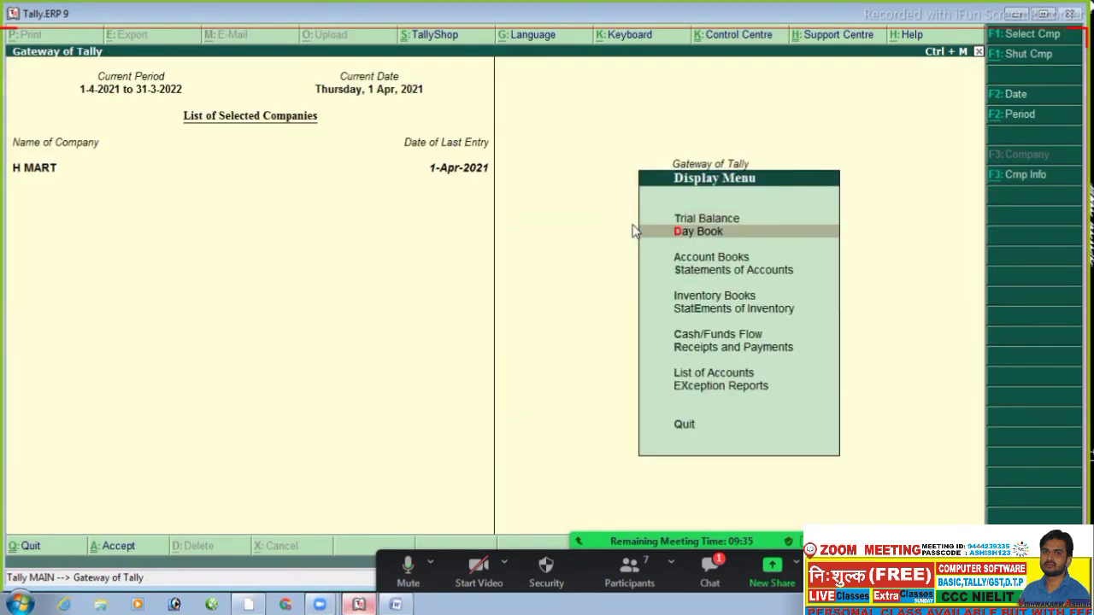
key(Return)
key(Return)
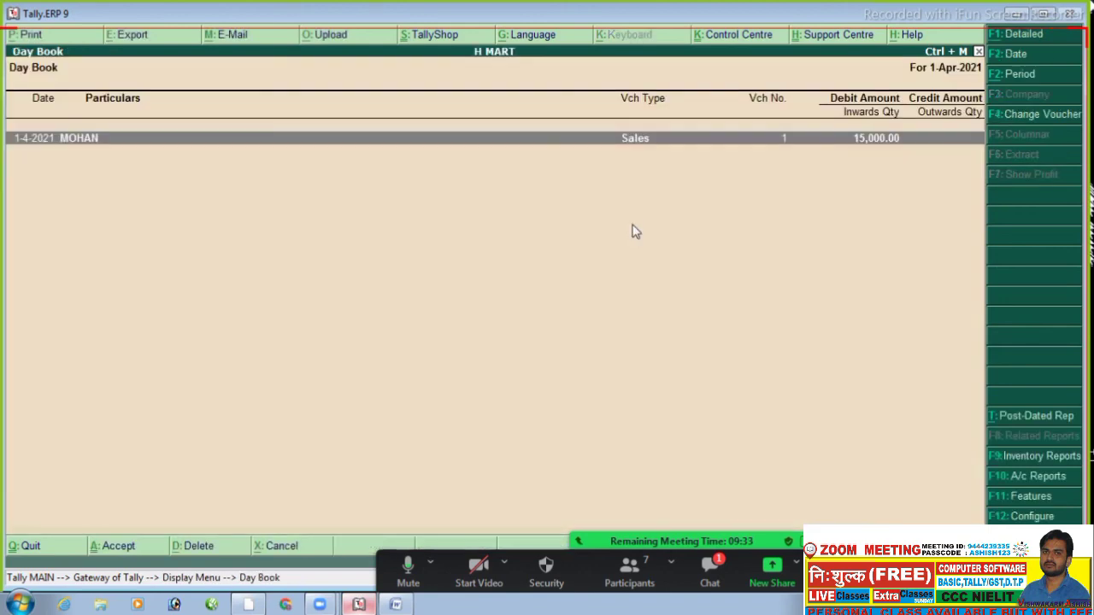
Step: Show the print preview of the sales invoice and enlarge it at the company logo
key(alt+p)
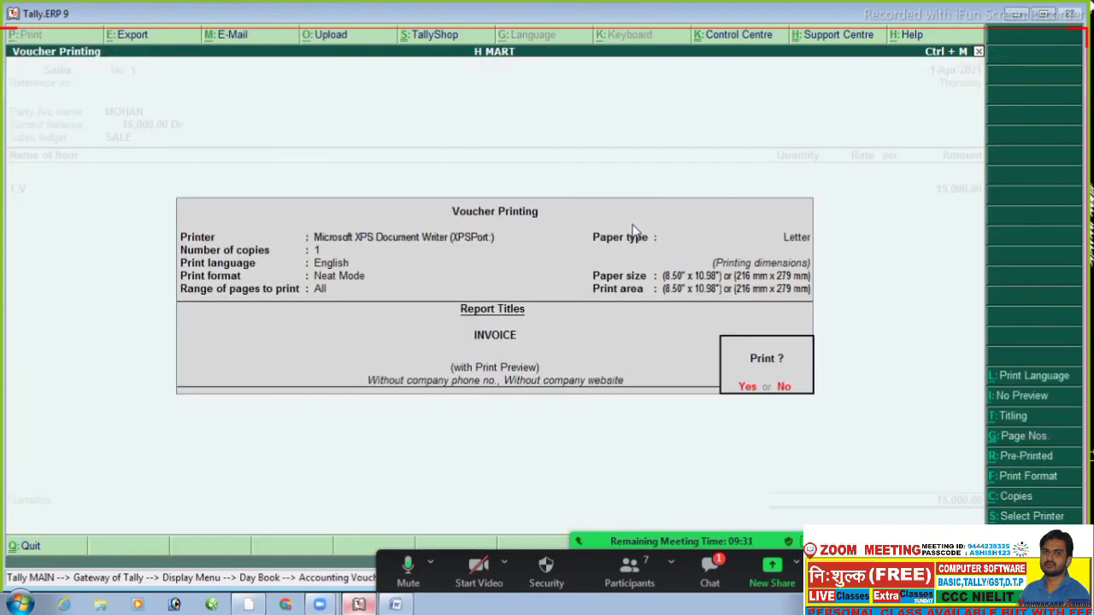
key(Return)
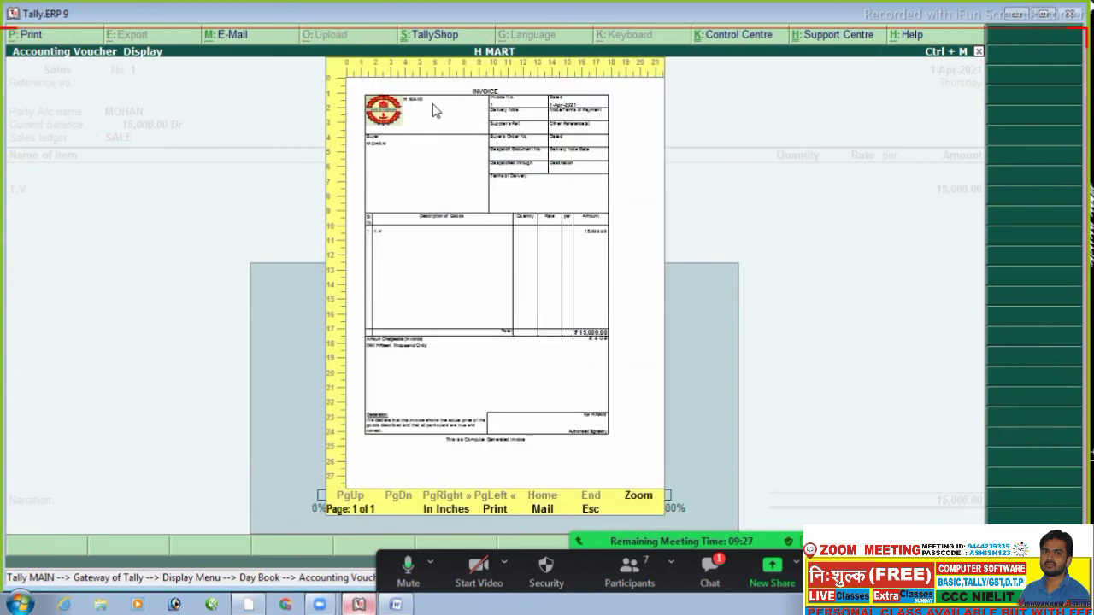
click(375, 119)
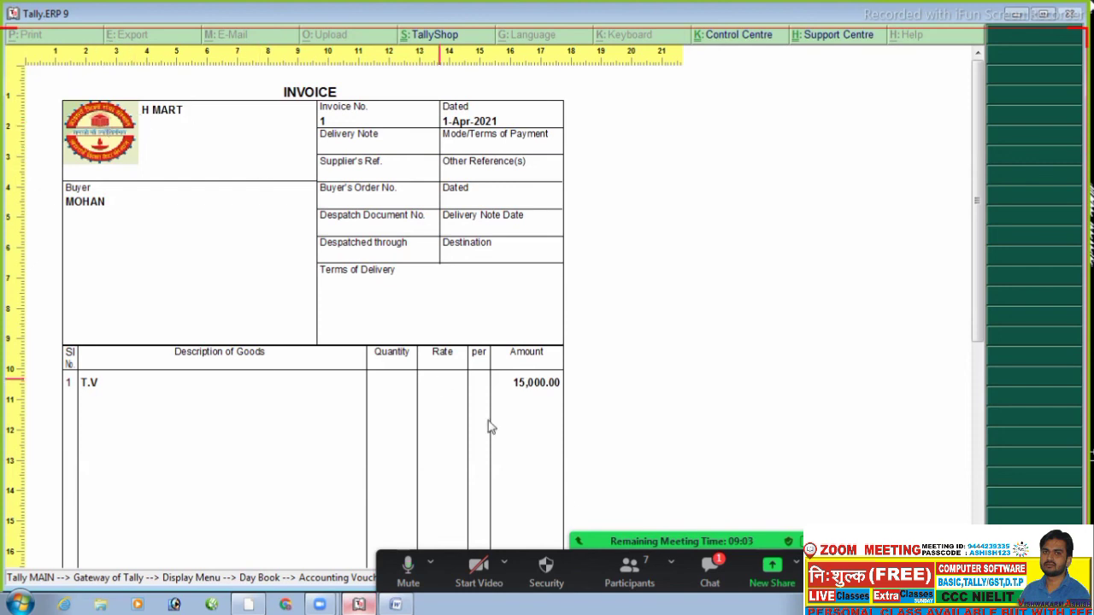
Step: Check the meeting's participant list and return to the invoice preview
click(646, 582)
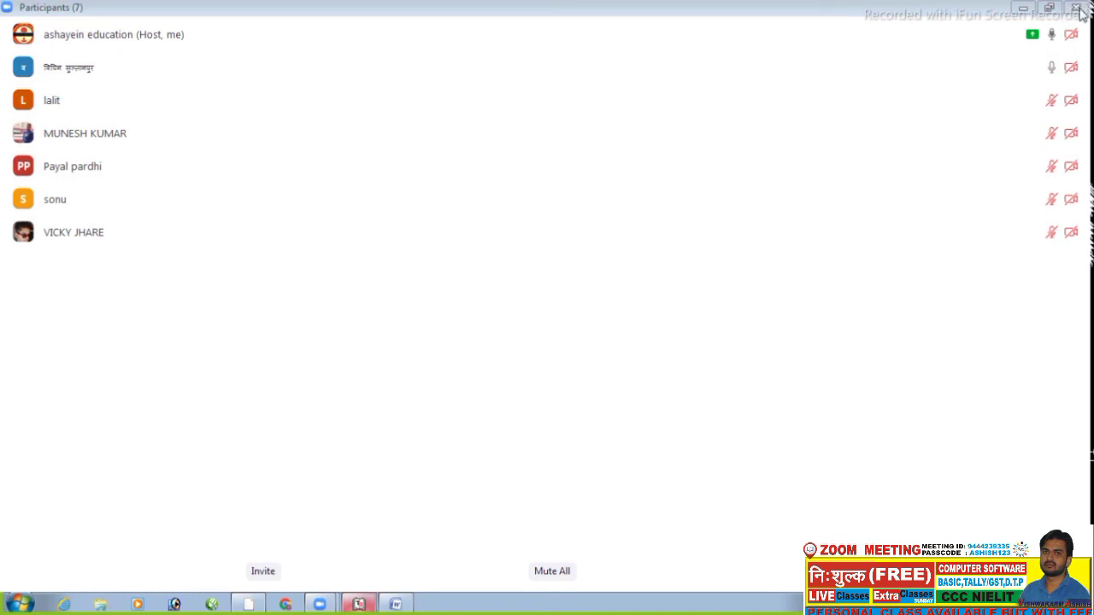
click(1076, 9)
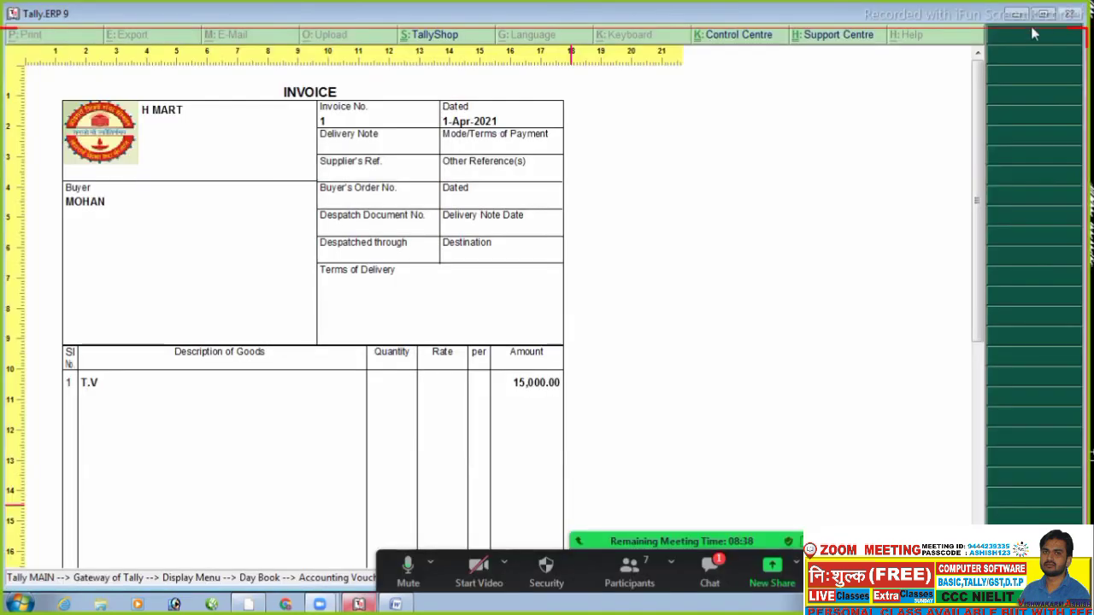